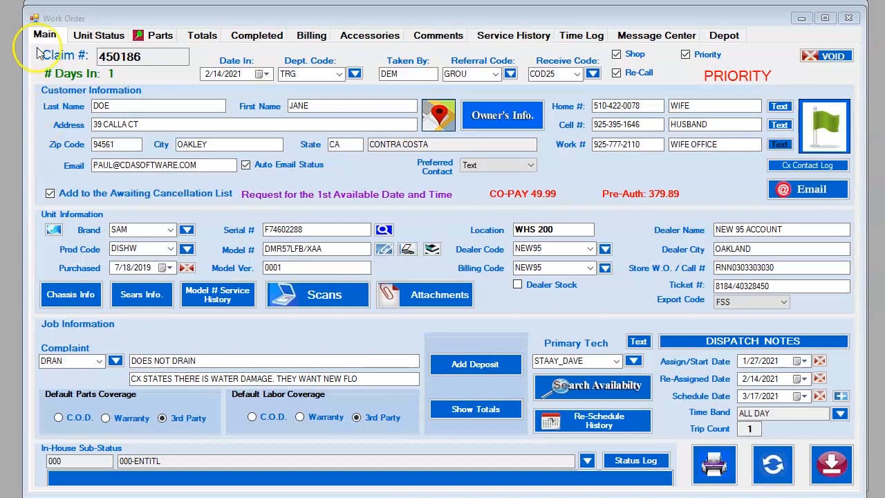
Step: Examine the claim number and the days-in count on the work order's main page
left_click(44, 36)
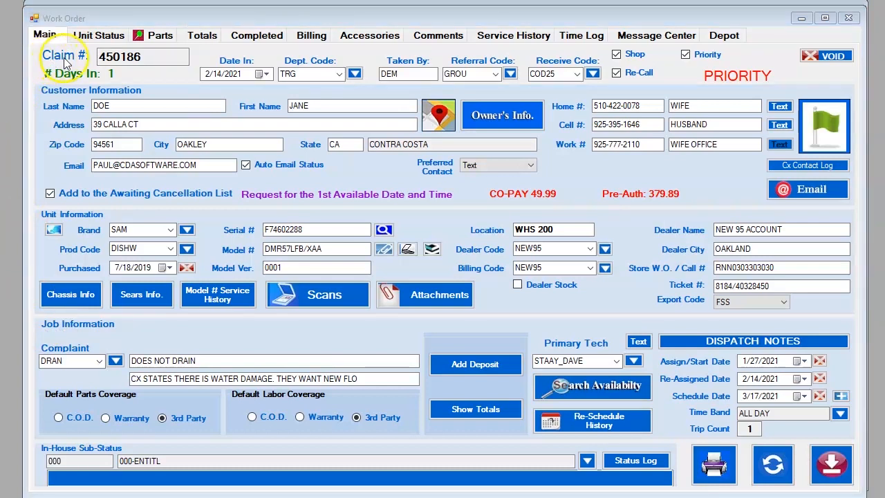
left_click(108, 57)
double_click(109, 58)
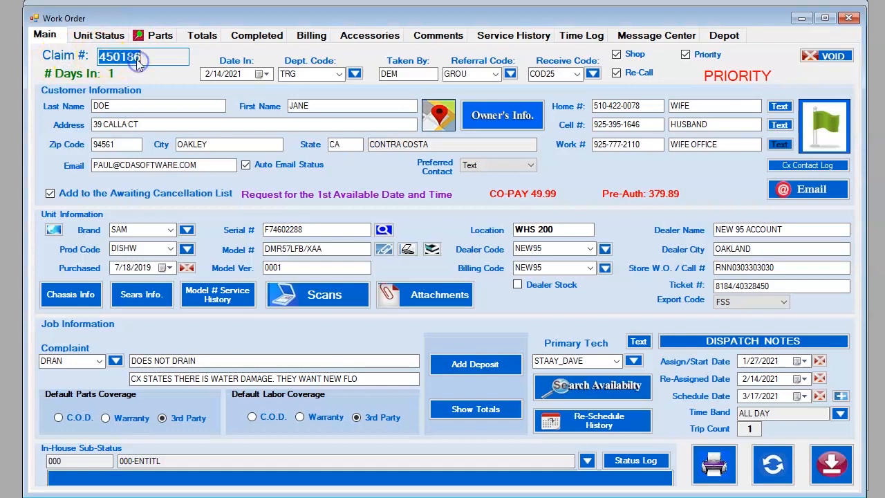
right_click(138, 61)
left_click_drag(120, 57, 116, 56)
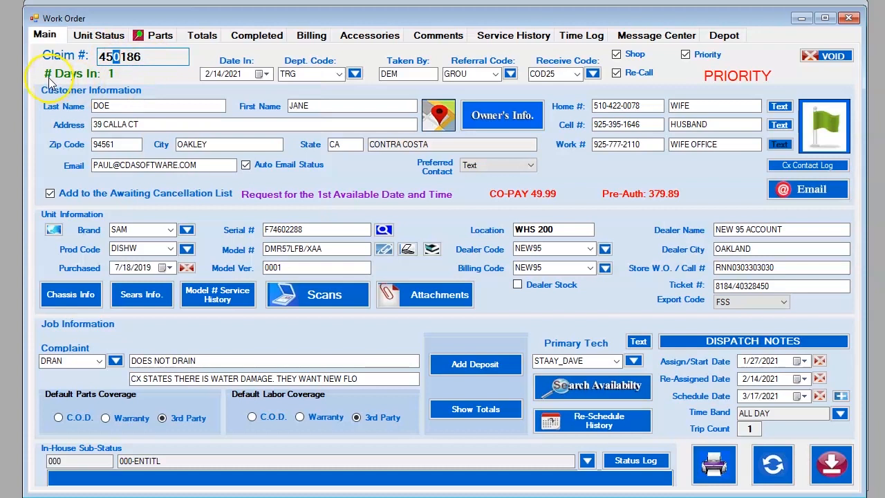
left_click(92, 78)
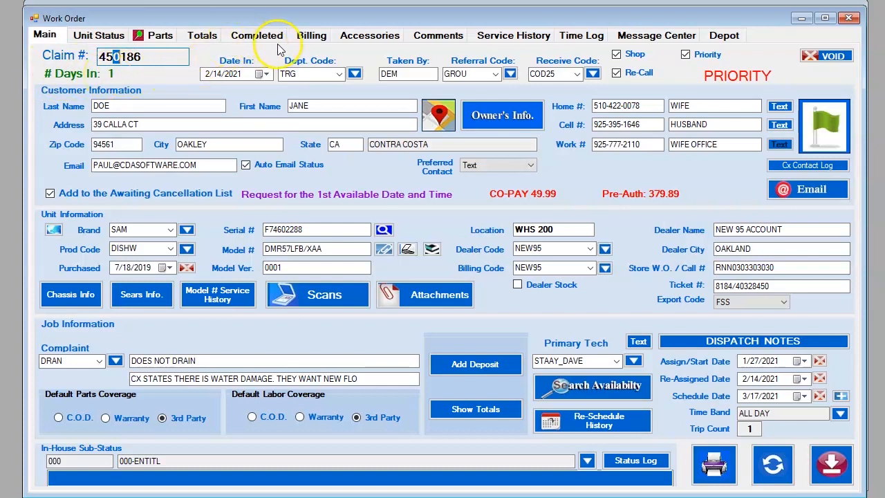
Step: Set the work order's department code to MANAGEMENT (MAN) and check the department list again
left_click(354, 73)
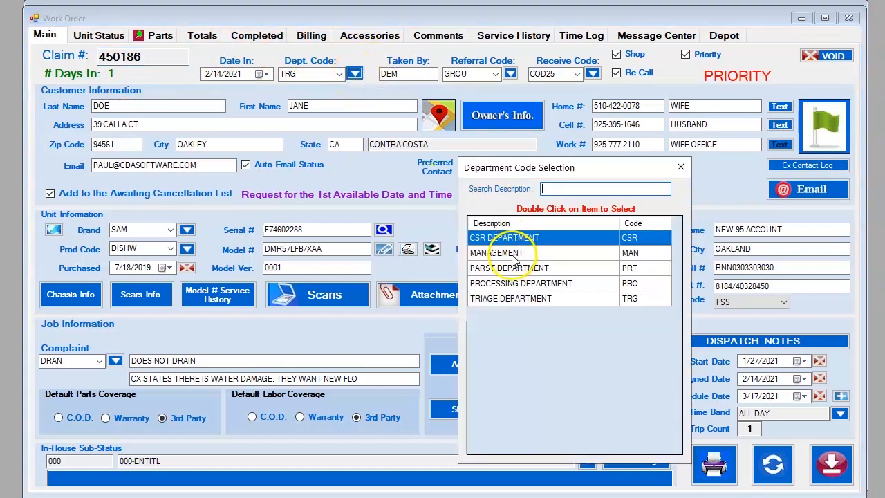
double_click(511, 254)
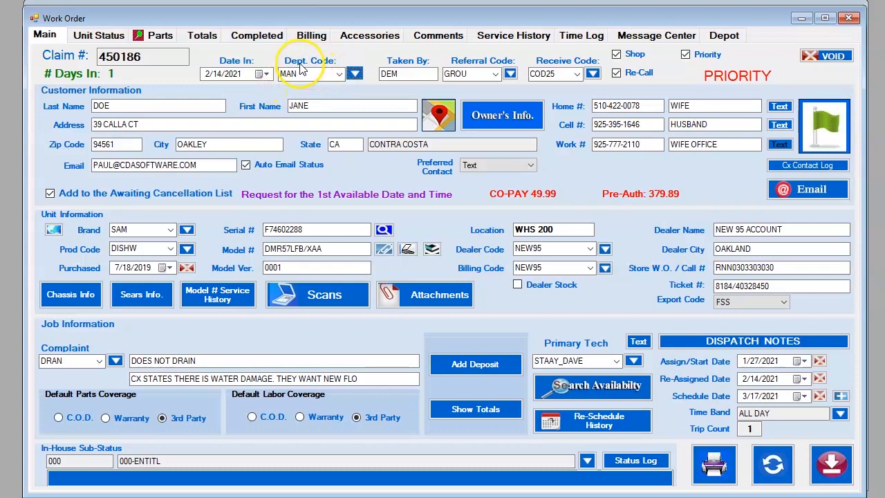
left_click(354, 73)
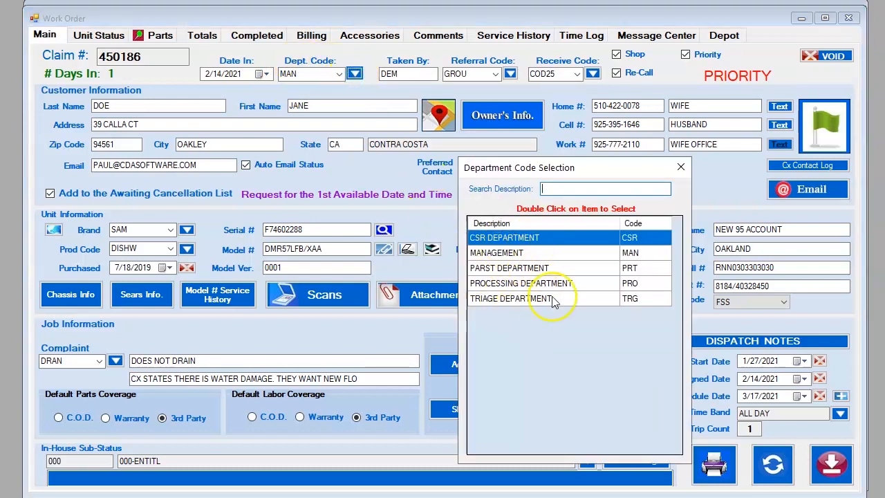
left_click(680, 166)
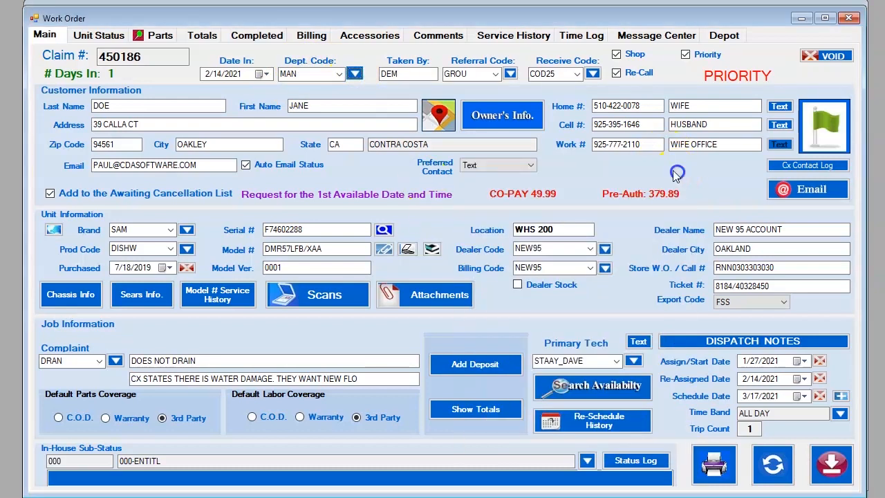
Step: Open the department codes setup and view the edit form and the edit and delete options for CSR DEPARTMENT
left_click(377, 4)
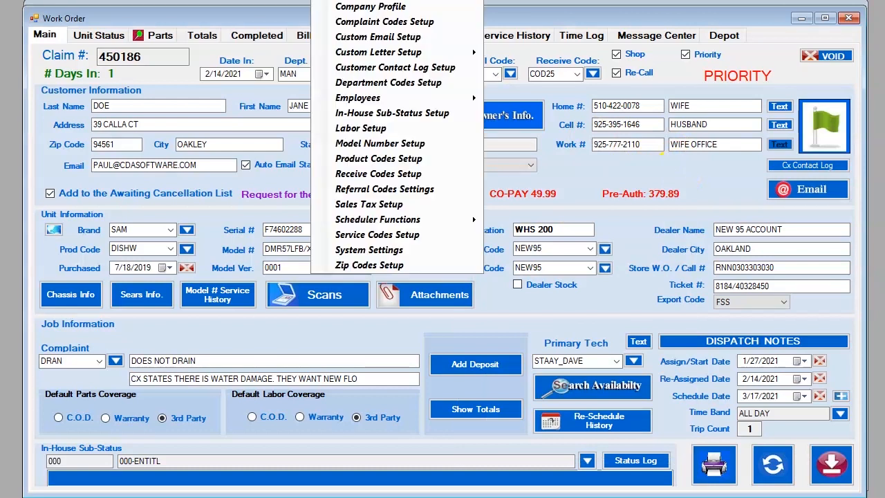
left_click(382, 86)
right_click(500, 231)
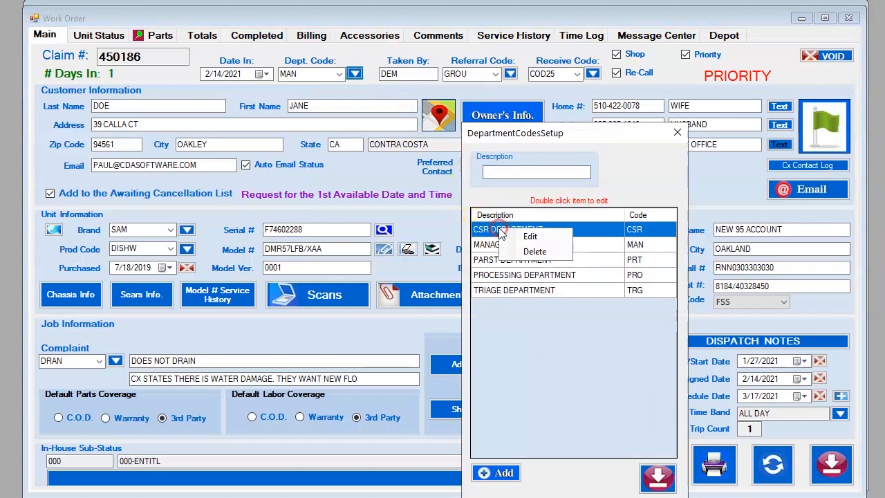
left_click(526, 237)
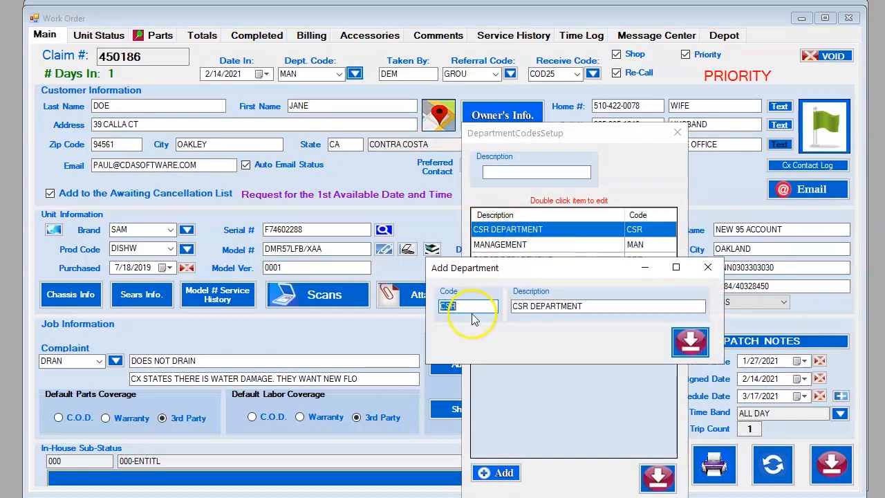
left_click(699, 270)
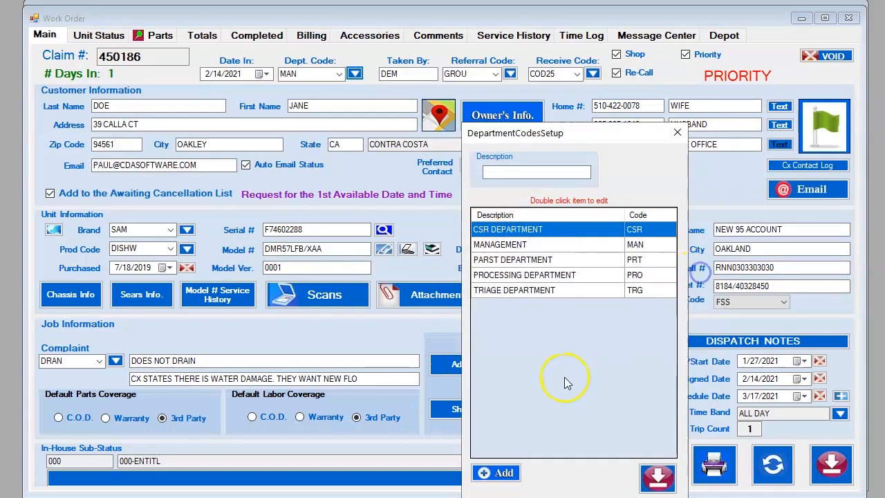
right_click(526, 233)
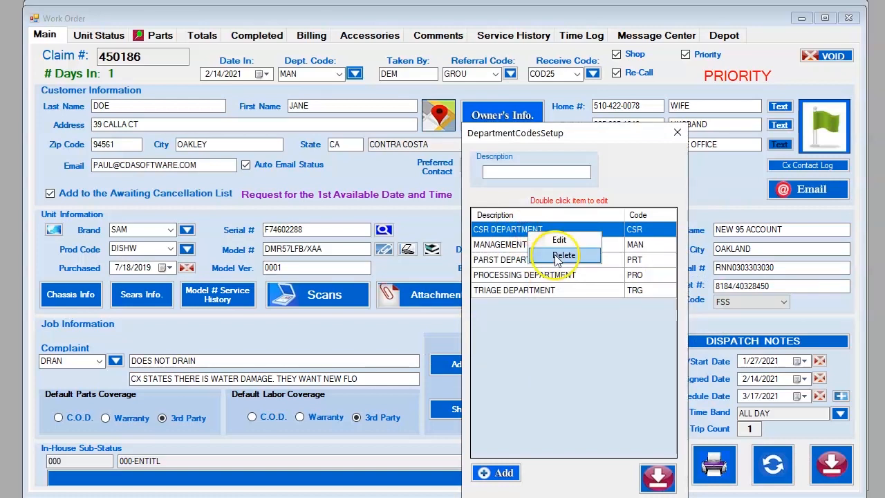
left_click(647, 169)
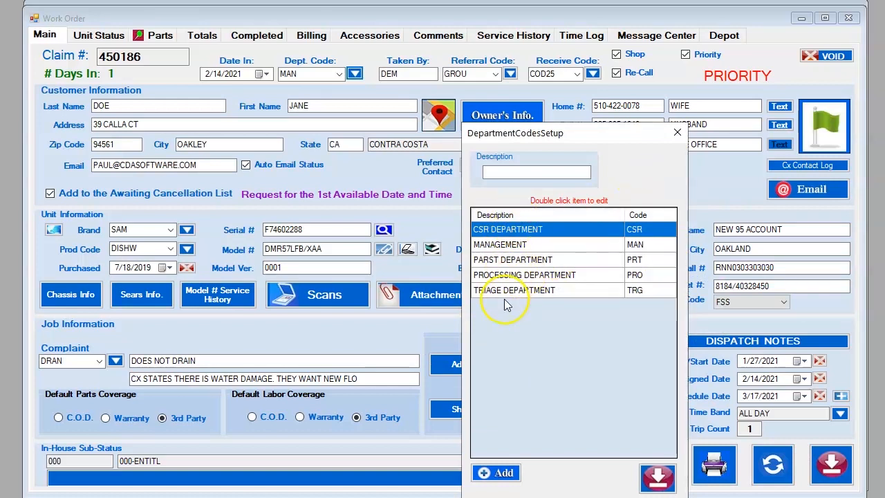
Step: View the blank form for adding a department, and close the department codes setup without adding one
left_click(503, 473)
left_click(444, 306)
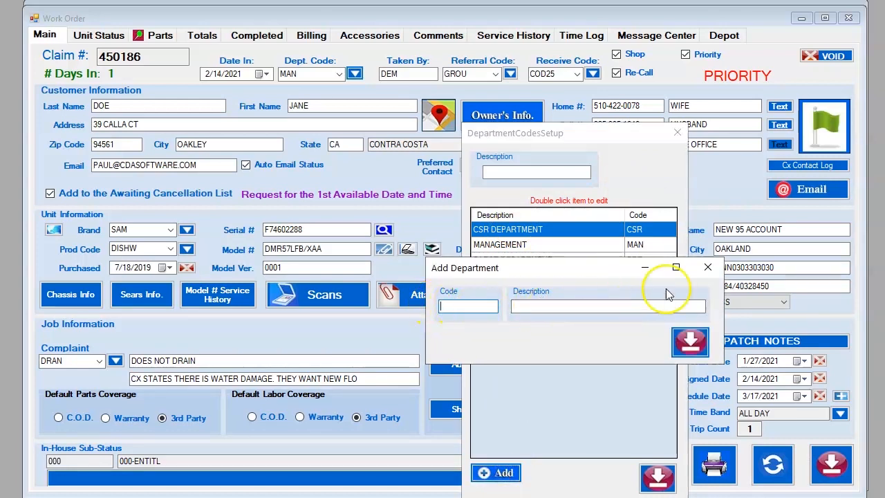
left_click(708, 266)
left_click(677, 132)
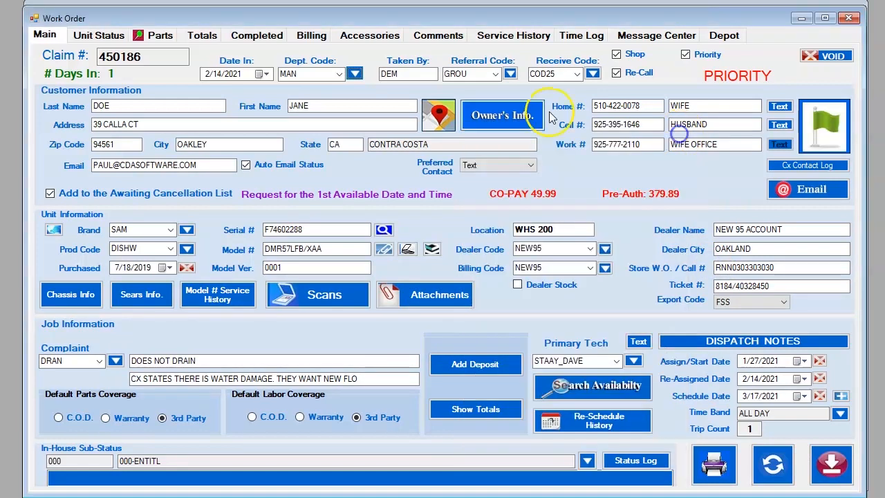
Step: Look over the available department codes and the Taken By field without changing either
left_click(338, 74)
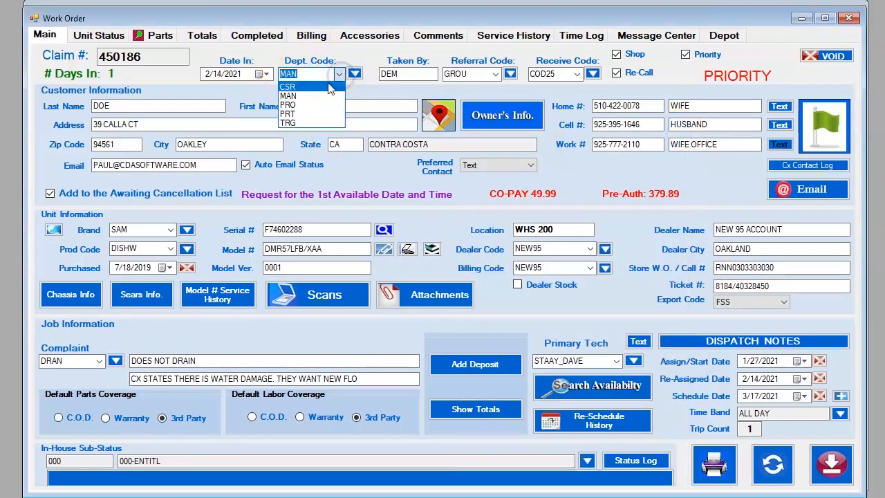
left_click(368, 101)
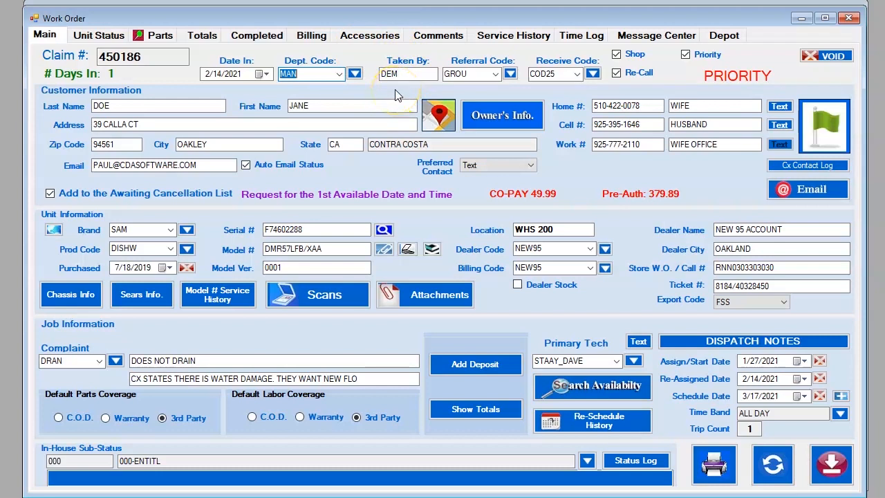
left_click(397, 90)
left_click(391, 78)
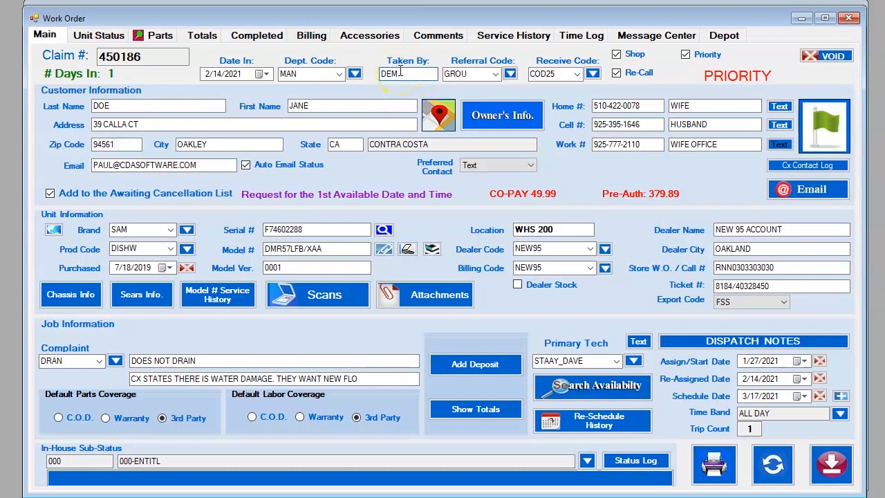
Step: Examine the referral codes available to the work order, as short codes and with their full descriptions
left_click(463, 65)
left_click(483, 71)
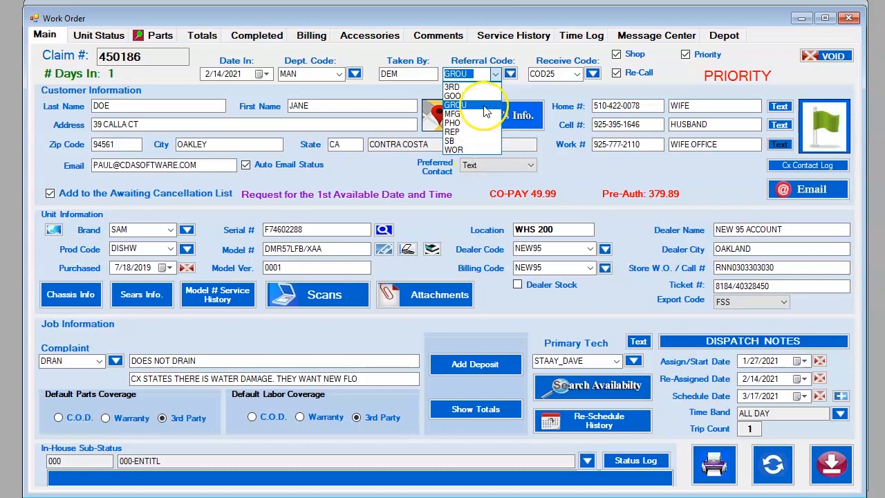
left_click(513, 92)
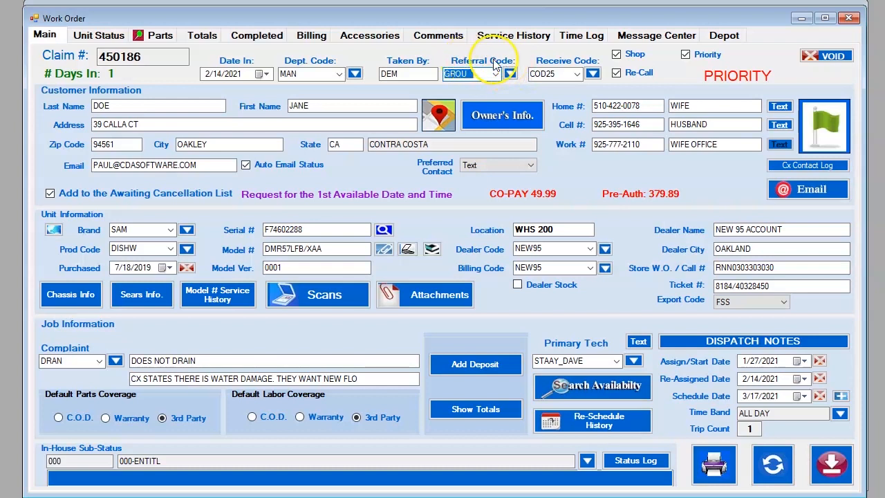
left_click(510, 74)
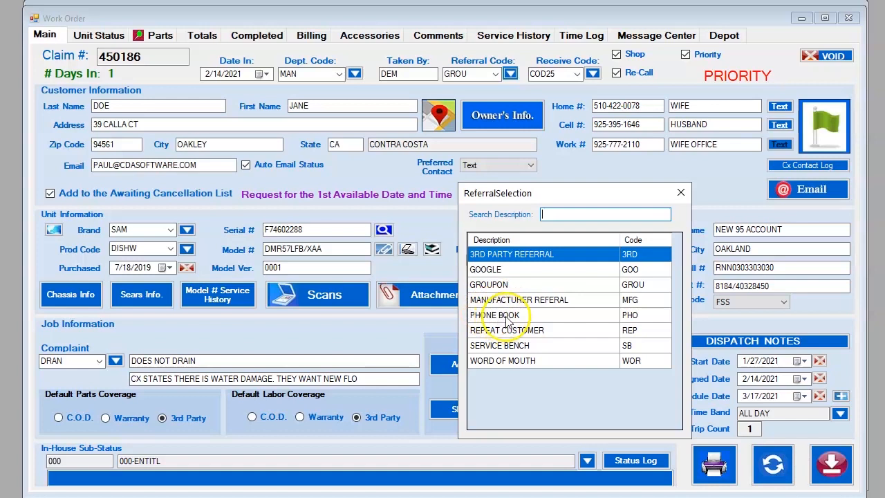
left_click(680, 192)
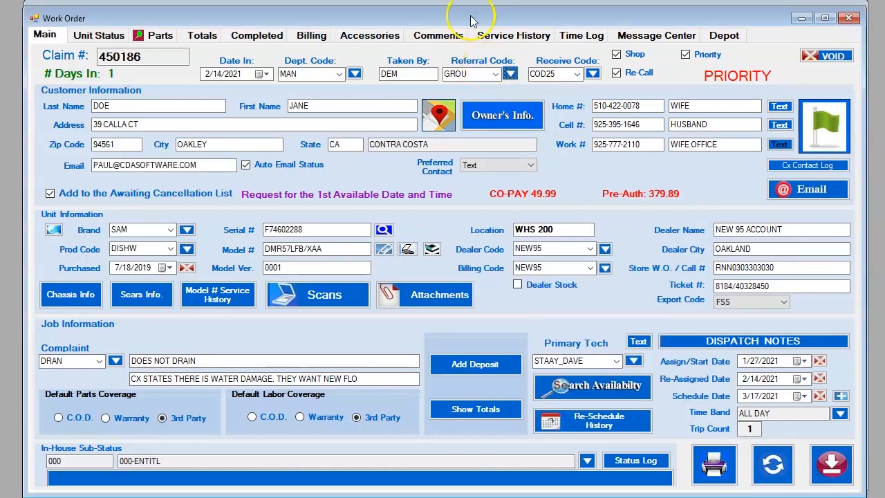
Step: Open the referral codes setup and view the edit form for 3RD PARTY REFERRAL without changing it
left_click(333, 0)
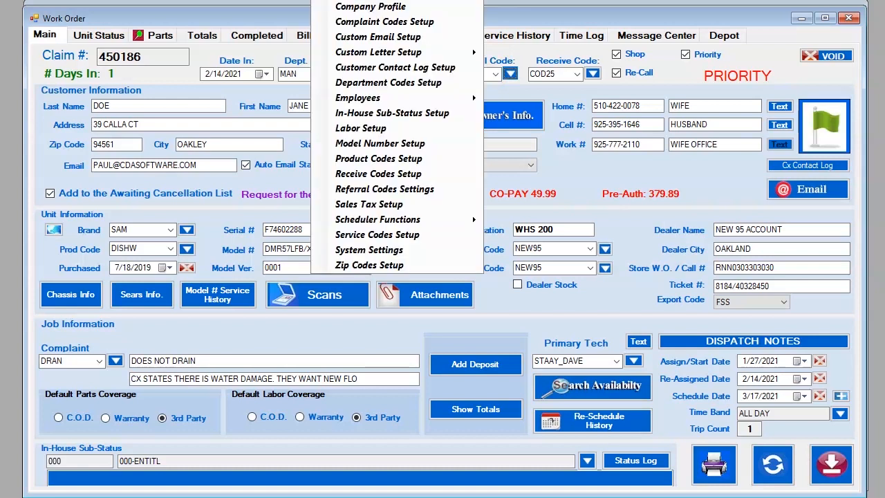
left_click(395, 195)
left_click(529, 171)
right_click(529, 171)
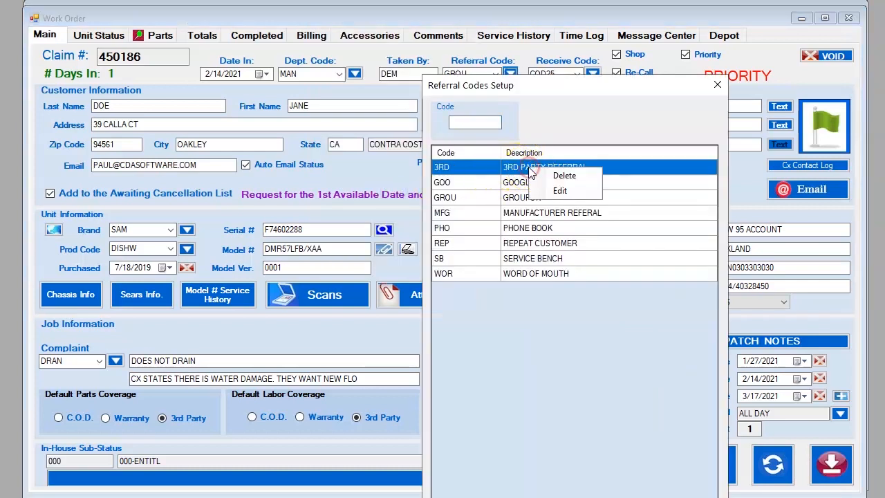
left_click(559, 191)
left_click(713, 267)
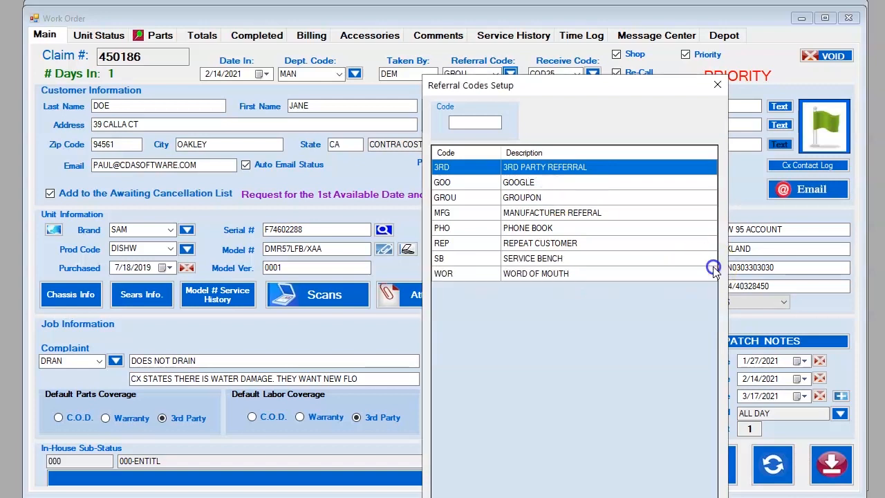
Step: View the blank form for adding a referral code, and close the referral codes setup without adding one
left_click_drag(573, 93, 519, 31)
left_click(403, 454)
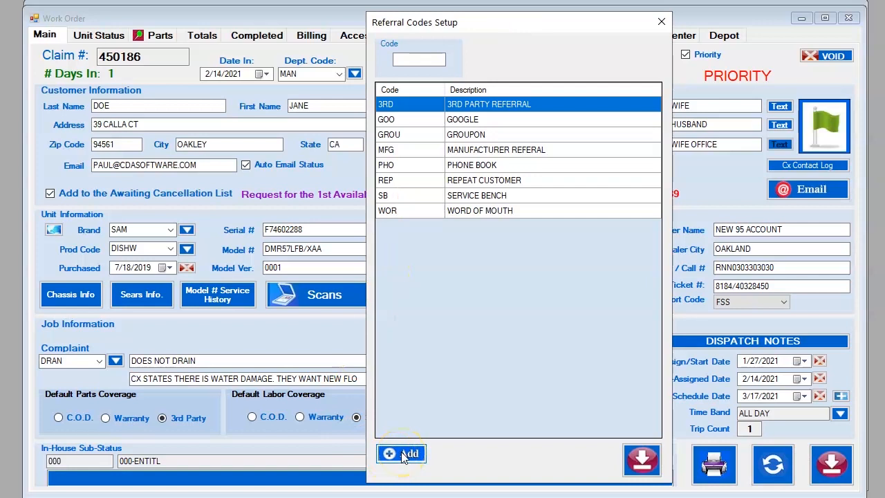
left_click(479, 304)
left_click(537, 305)
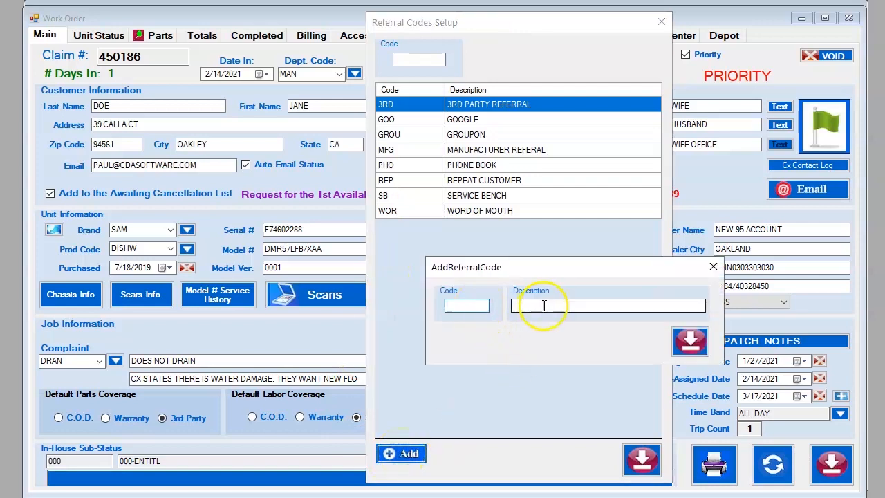
left_click(712, 267)
left_click(659, 23)
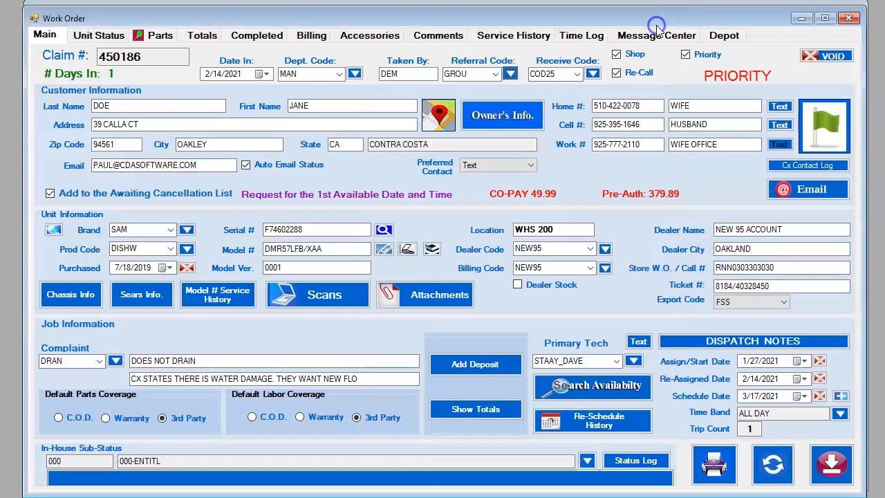
Step: Switch the work order's receive code to NSA and restore it to COD25
left_click(580, 62)
left_click(532, 76)
left_click(577, 74)
left_click(578, 73)
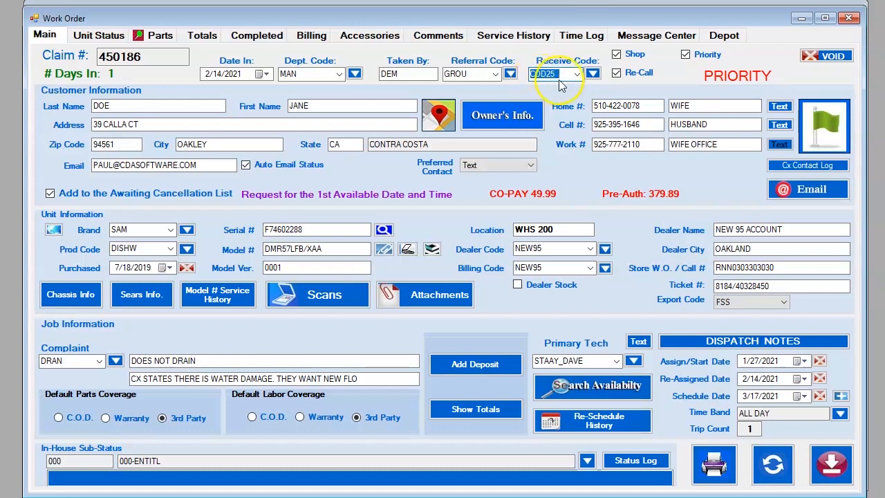
left_click(579, 77)
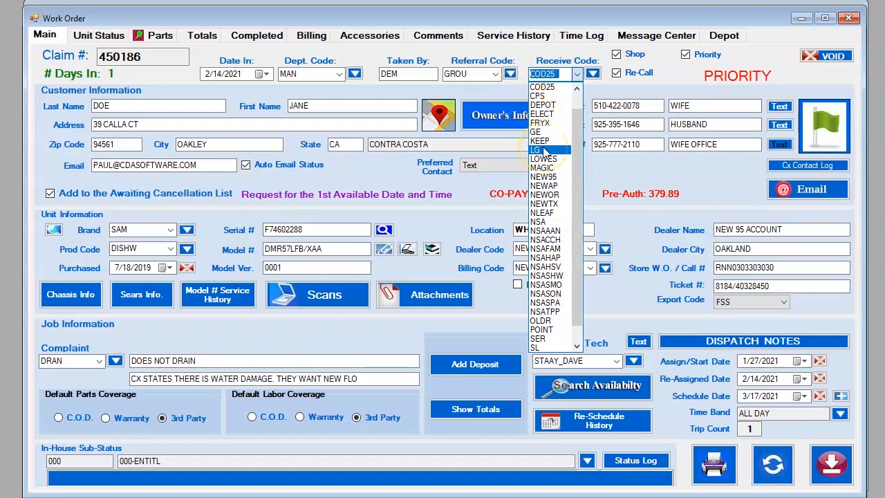
left_click(547, 222)
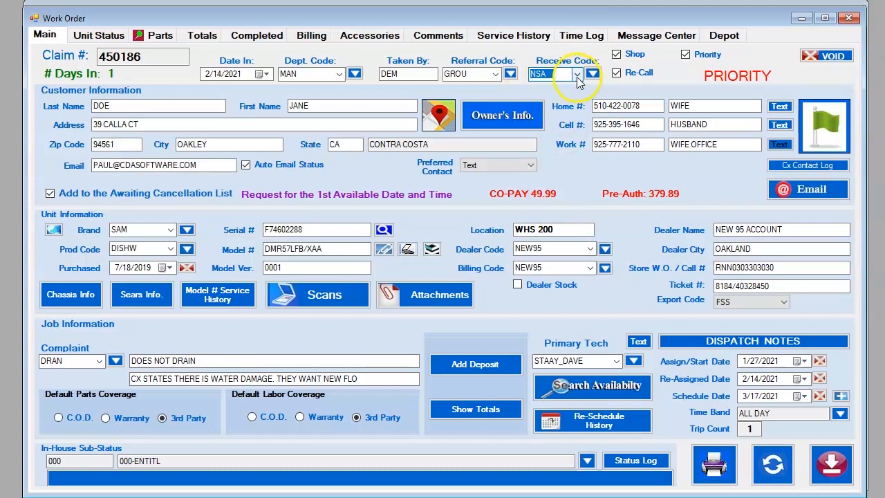
left_click(576, 77)
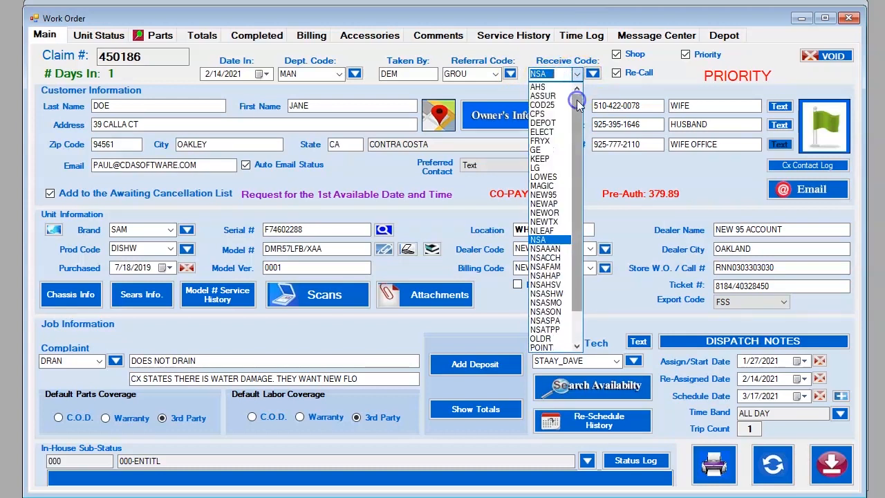
left_click(568, 105)
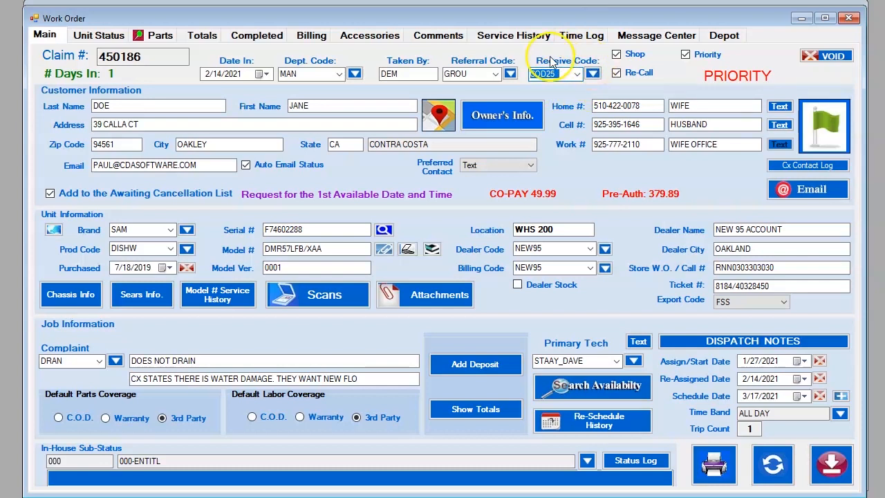
Step: View the receive codes with their full descriptions, close the selection list unchanged, and open the receive codes setup
left_click(593, 74)
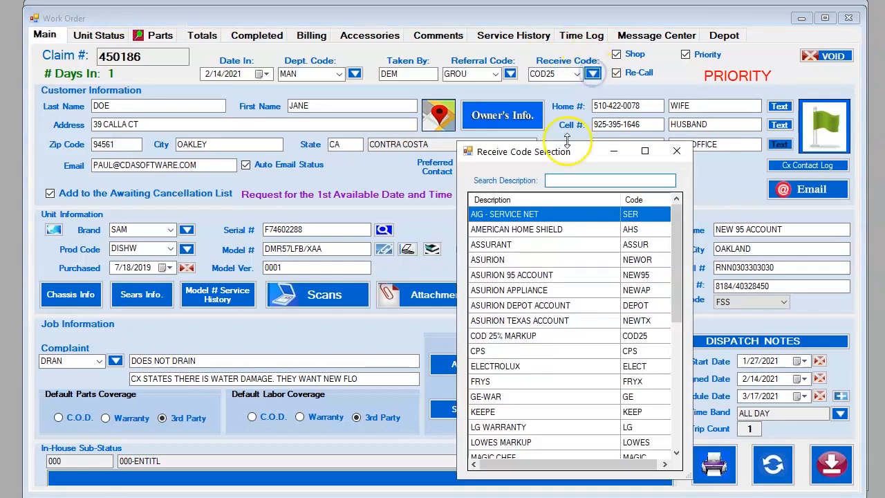
left_click(676, 150)
left_click(331, 0)
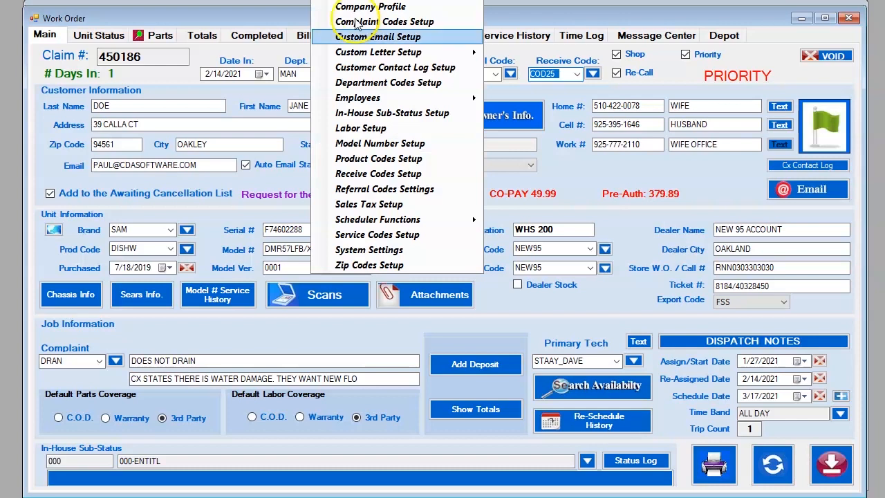
left_click(409, 174)
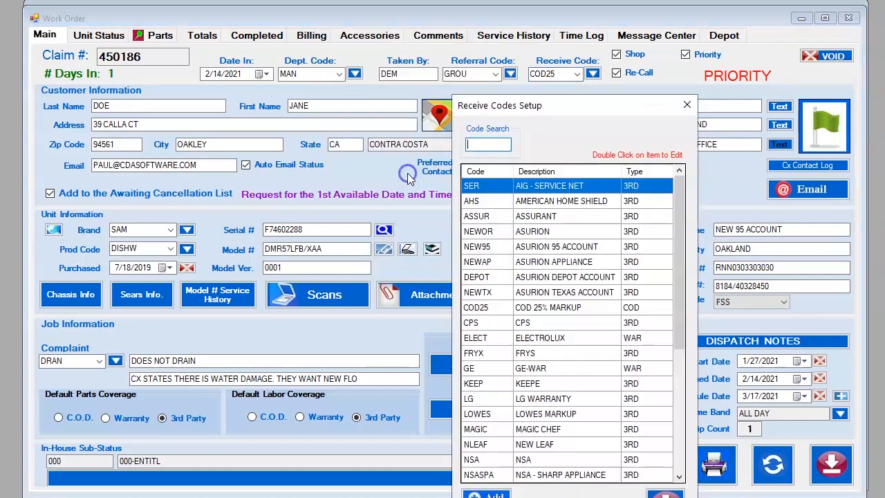
Step: View the edit form for the AIG - SERVICE NET receive code, and close it without changing anything
right_click(544, 185)
left_click(573, 189)
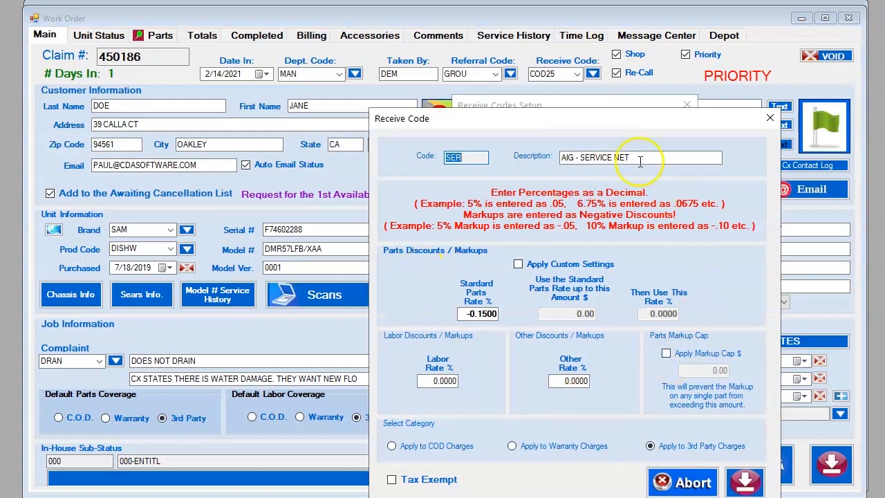
left_click_drag(591, 116, 545, 81)
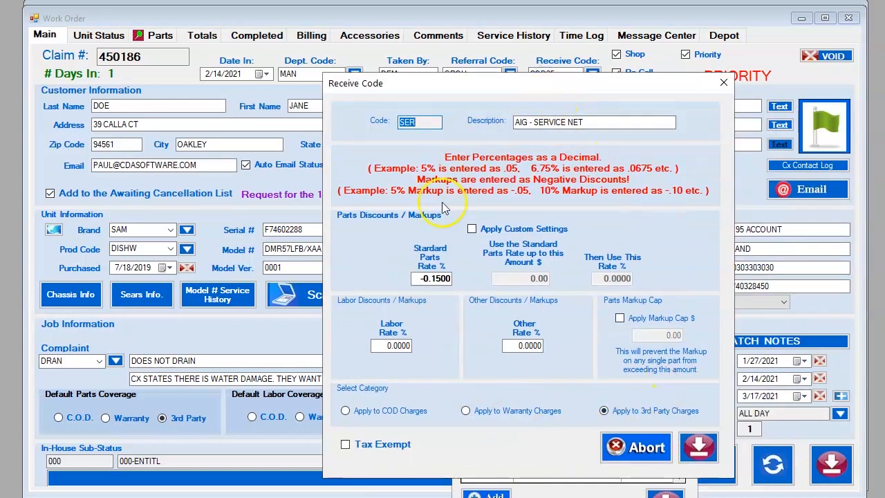
left_click(724, 84)
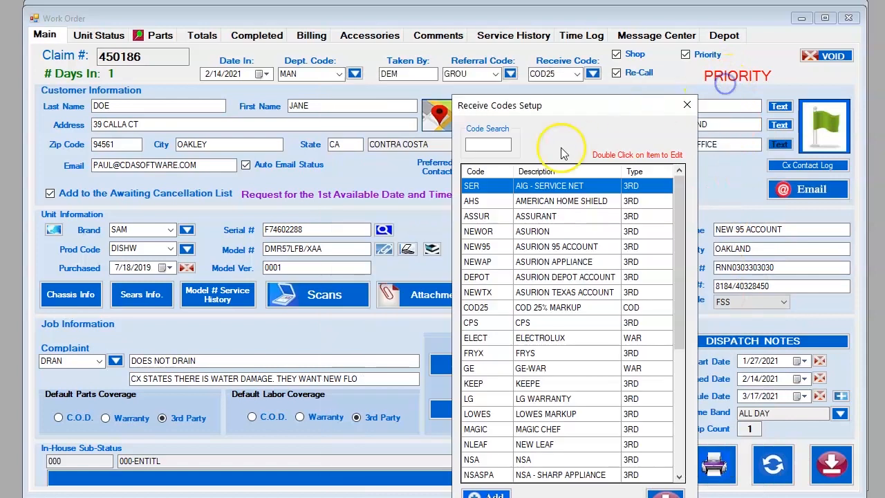
Step: View the AIG - SERVICE NET code's options and the blank form for adding a receive code, and close the setup without adding one
left_click_drag(572, 110, 528, 42)
right_click(517, 117)
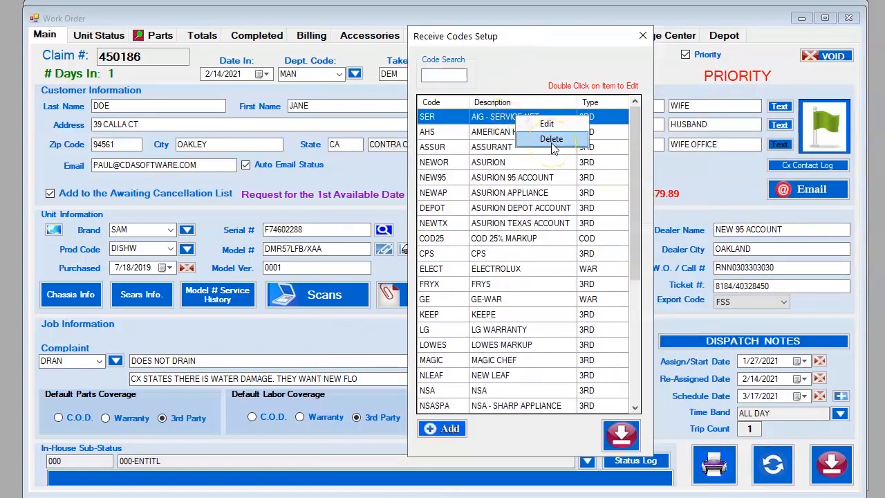
left_click(551, 139)
left_click(446, 430)
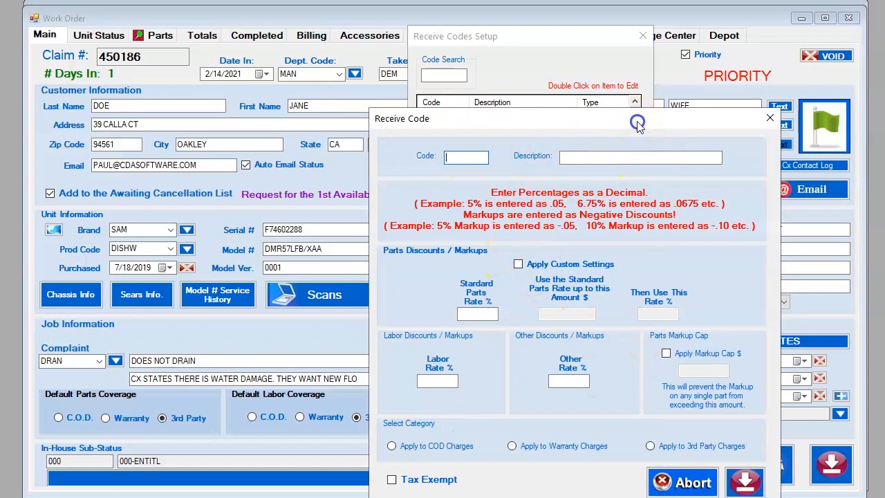
left_click_drag(637, 122, 618, 81)
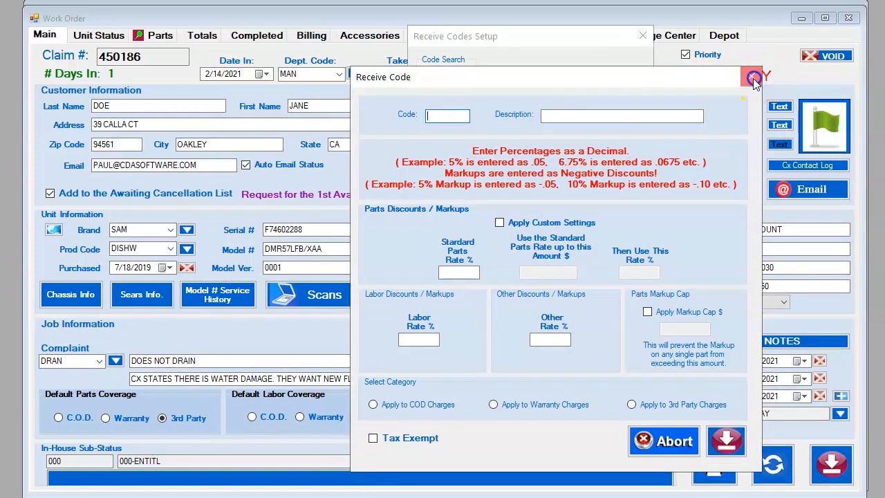
left_click(754, 78)
left_click(642, 35)
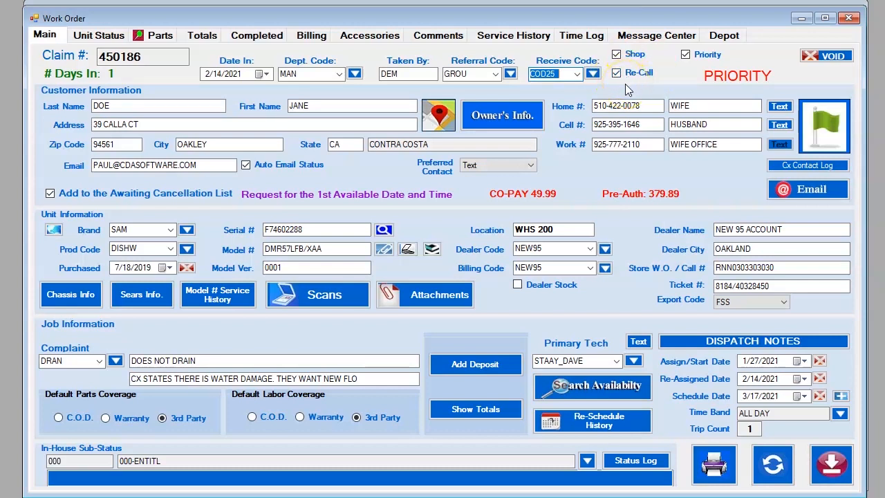
Step: Highlight the serial number in the work order's unit information without changing it
left_click(308, 229)
left_click_drag(308, 228, 260, 229)
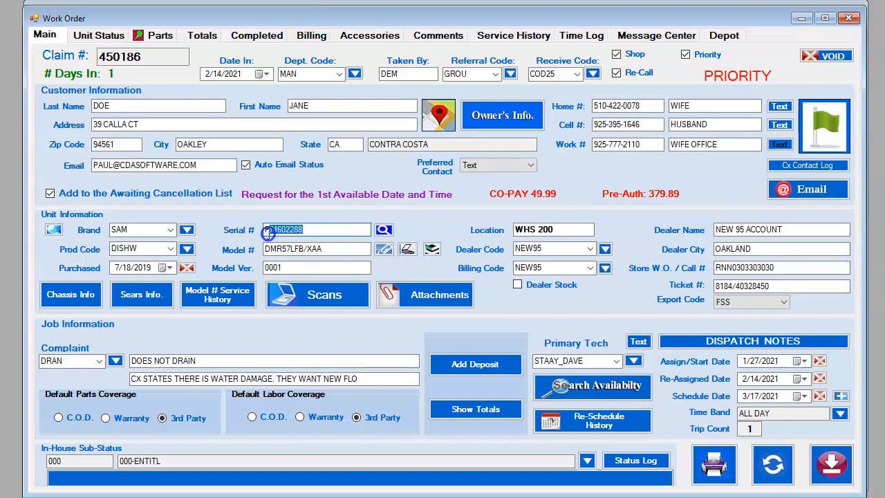
left_click(323, 232)
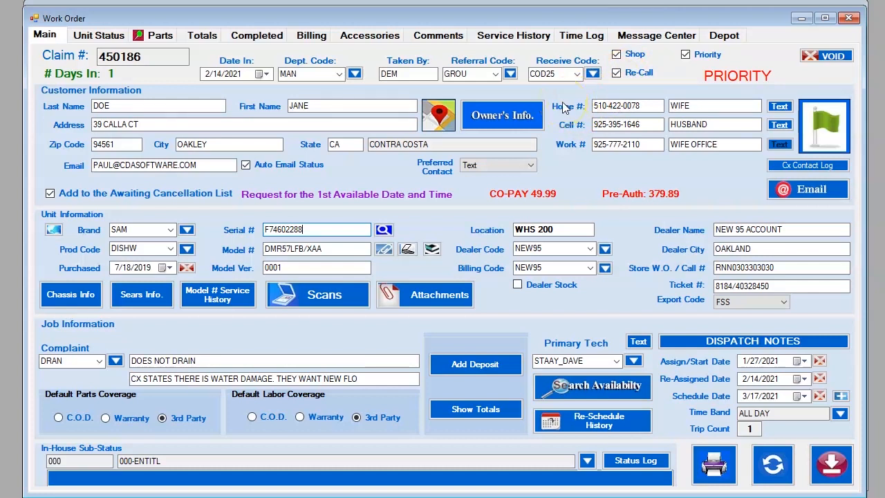
left_click_drag(314, 231, 262, 232)
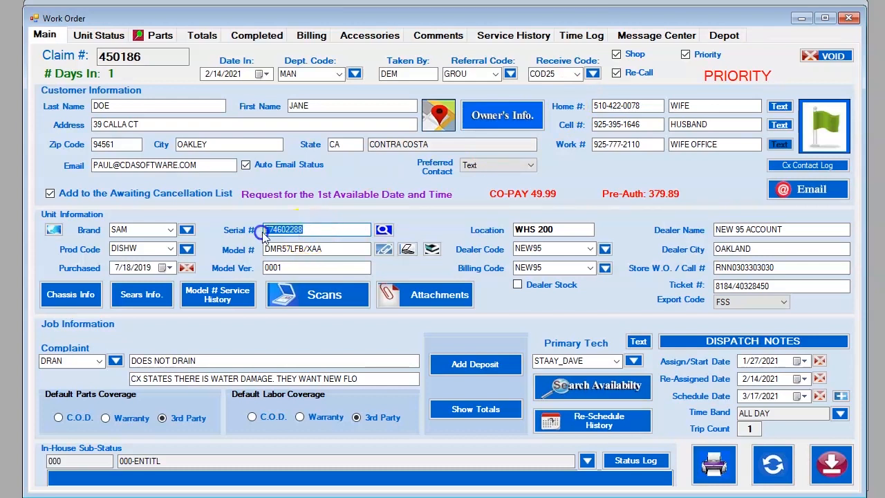
left_click(309, 231)
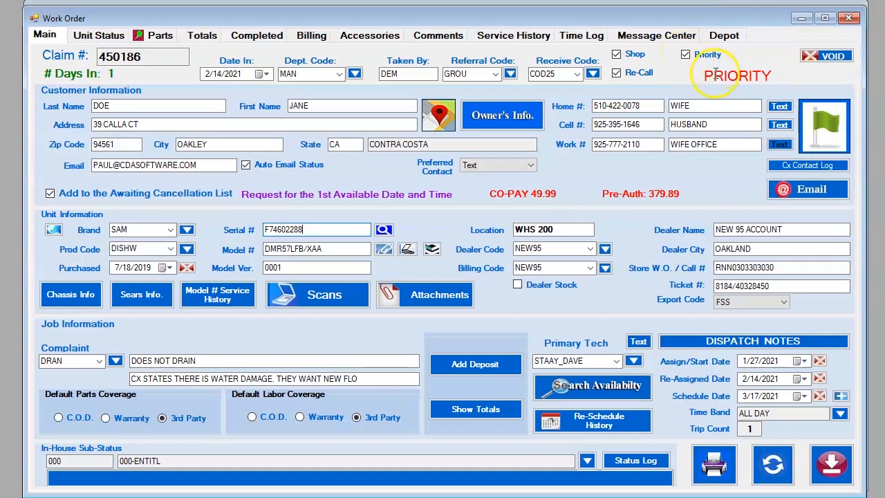
Step: Examine the PRIORITY marking on the work order and the job's highlighted customer entry in the Scheduler Dashboard for March 8, 2021
left_click_drag(705, 75, 771, 77)
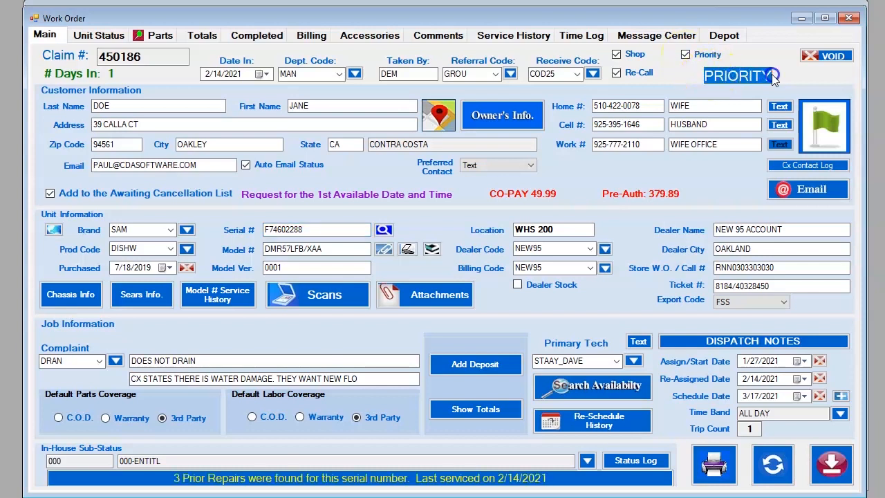
left_click(678, 72)
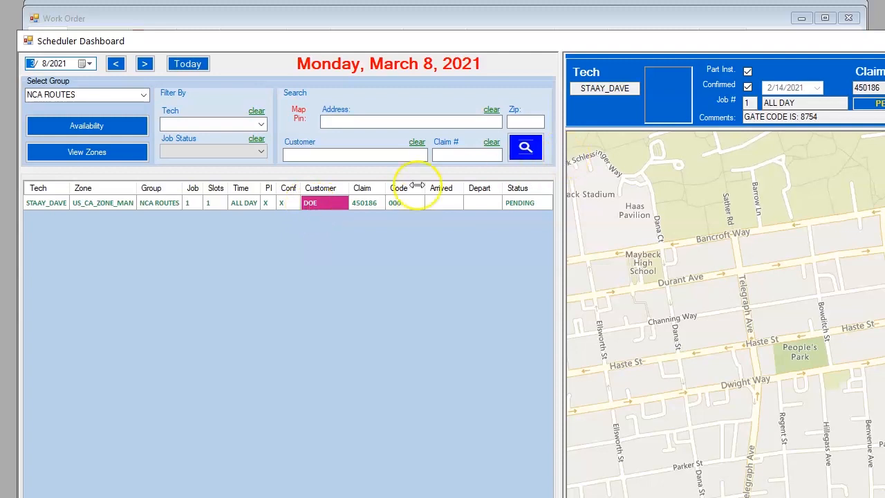
double_click(309, 204)
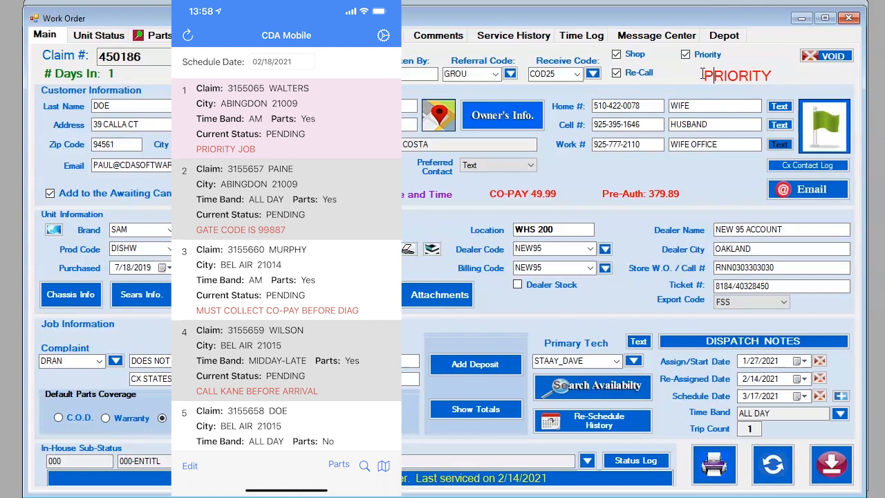
left_click(693, 74)
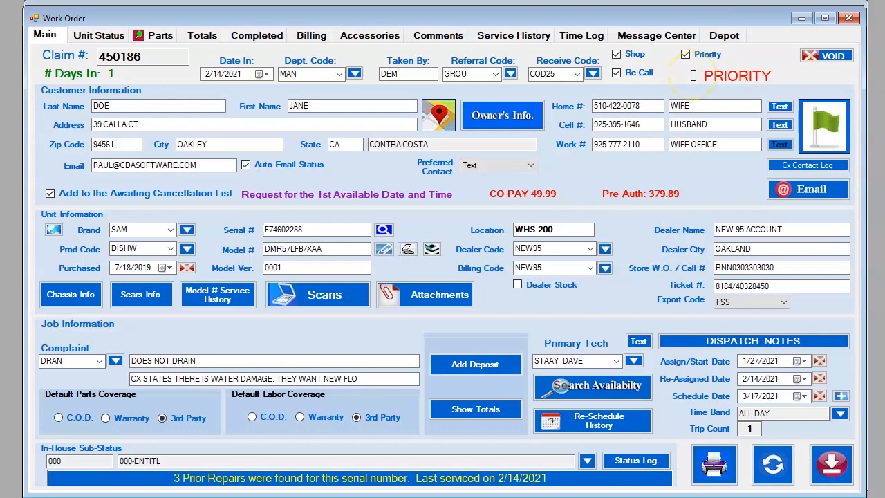
left_click_drag(703, 75, 773, 76)
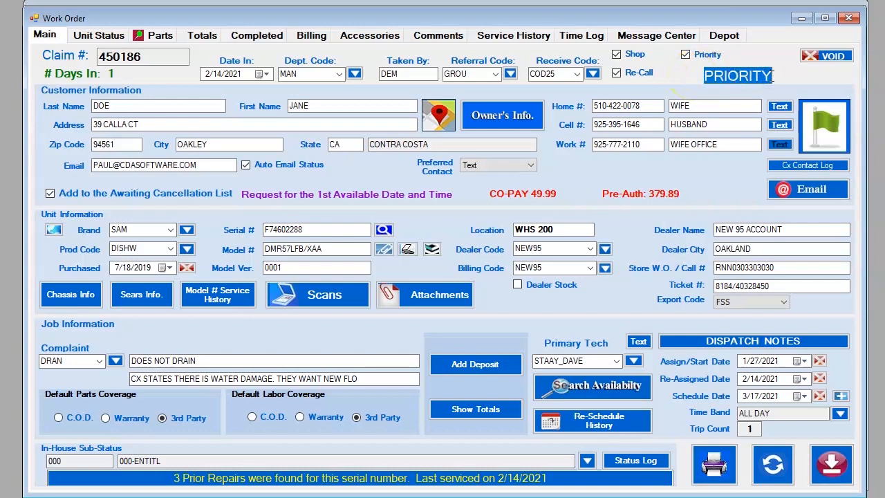
left_click(690, 78)
Step: View the confirmation for voiding the work order, and decline it
left_click(816, 59)
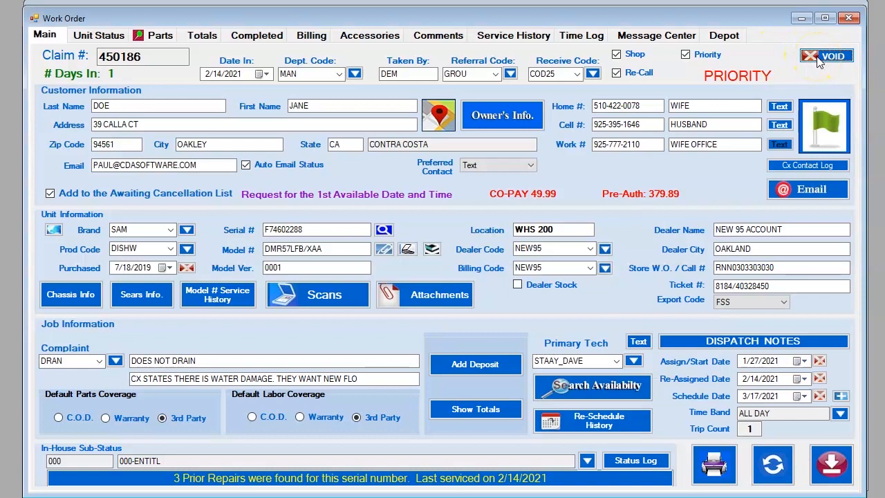
left_click(819, 60)
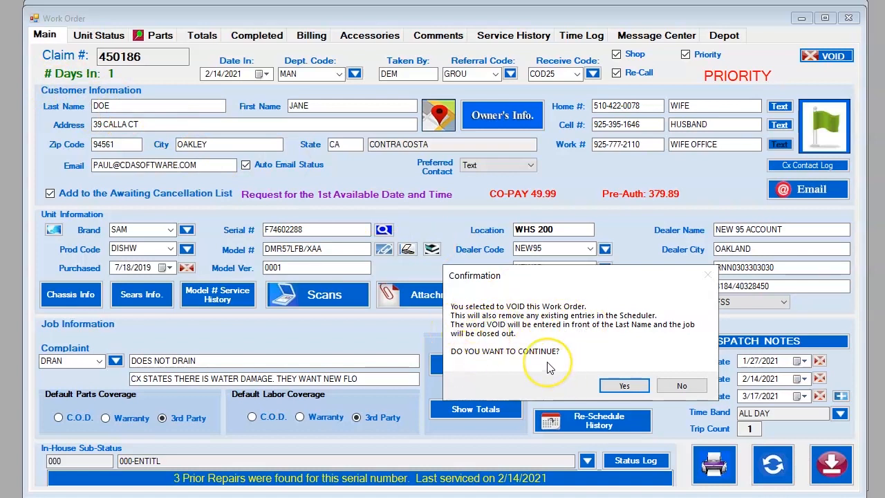
left_click(683, 385)
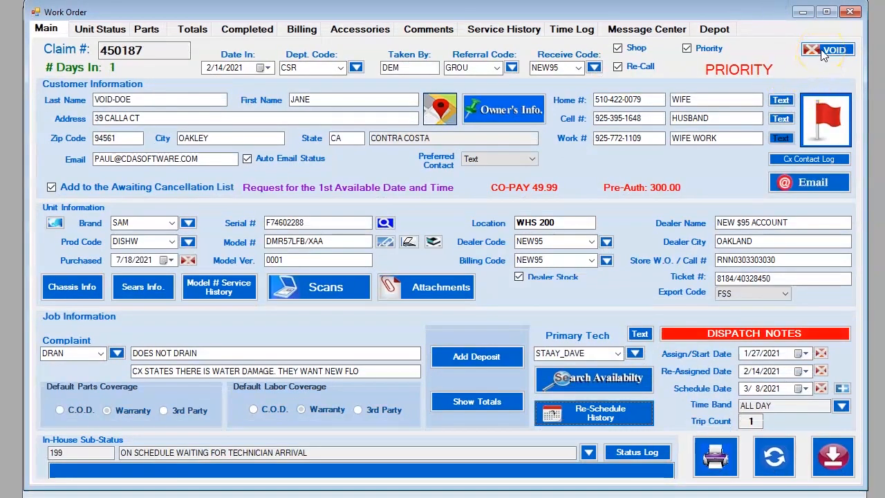
Step: Examine the VOID prefix in the voided work order's last name and its Paid In Full setting in billing, and return to its main page
left_click_drag(114, 98, 95, 100)
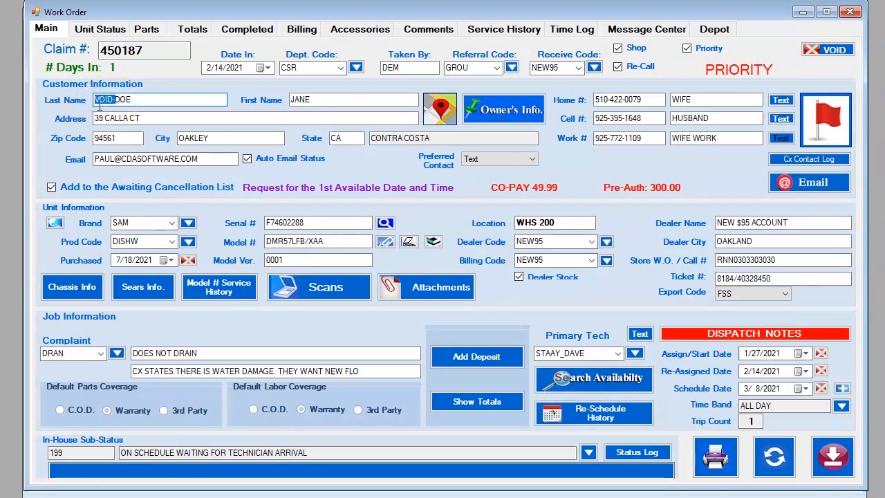
left_click(156, 99)
left_click(304, 32)
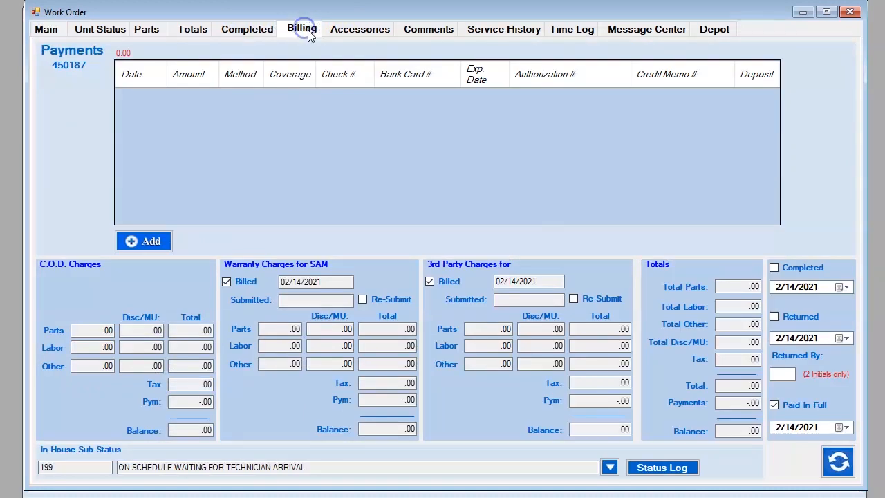
left_click(773, 405)
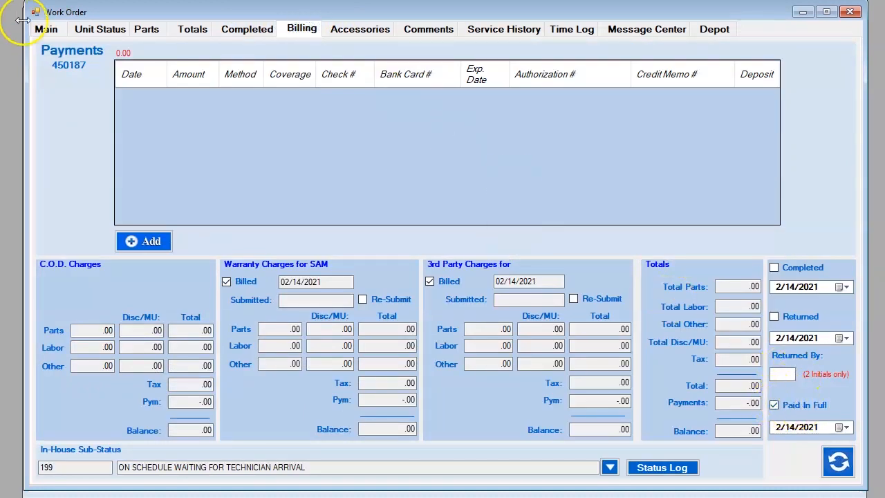
left_click(45, 29)
left_click(824, 55)
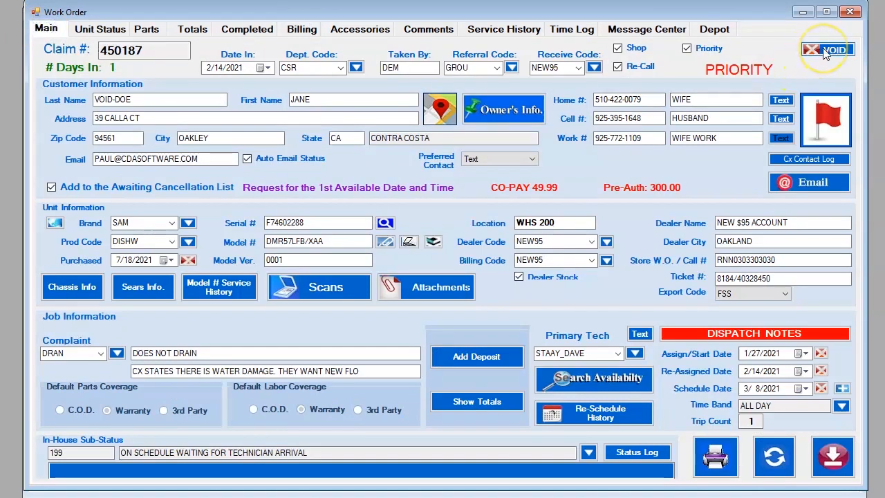
left_click(829, 56)
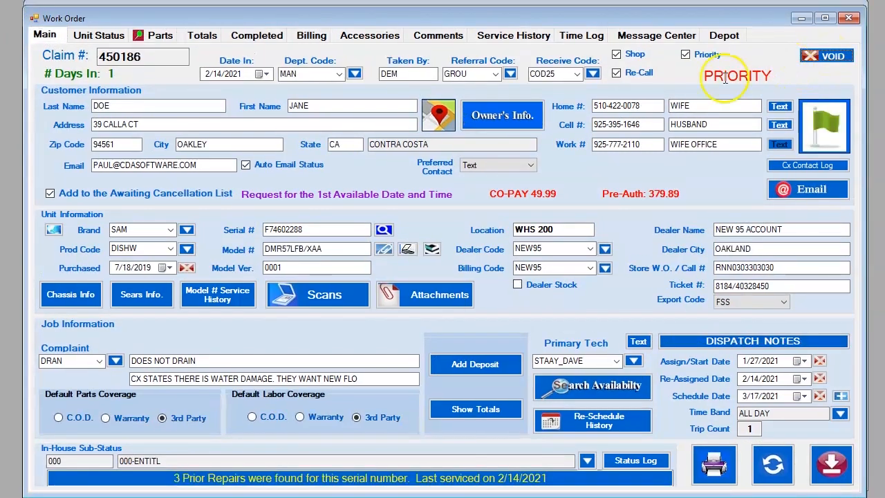
Step: Go through the customer's last name, first name, address and zip code fields on the work order without changing them
left_click(50, 114)
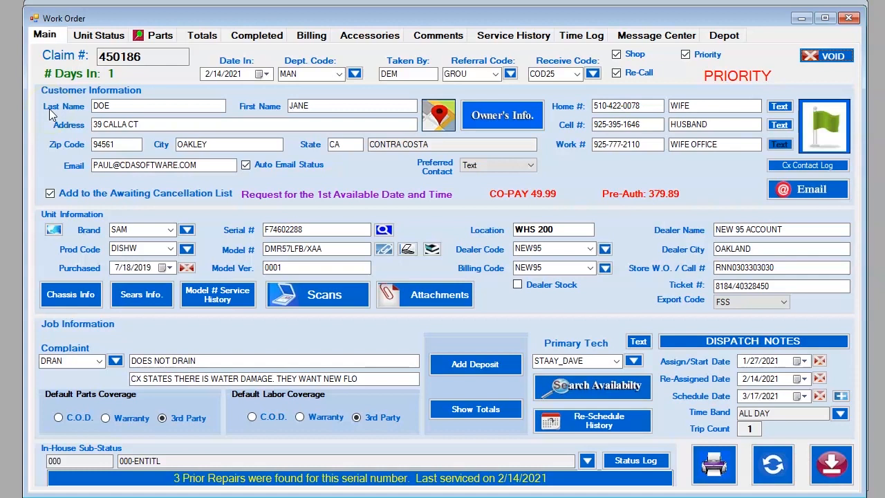
left_click(123, 105)
left_click(354, 107)
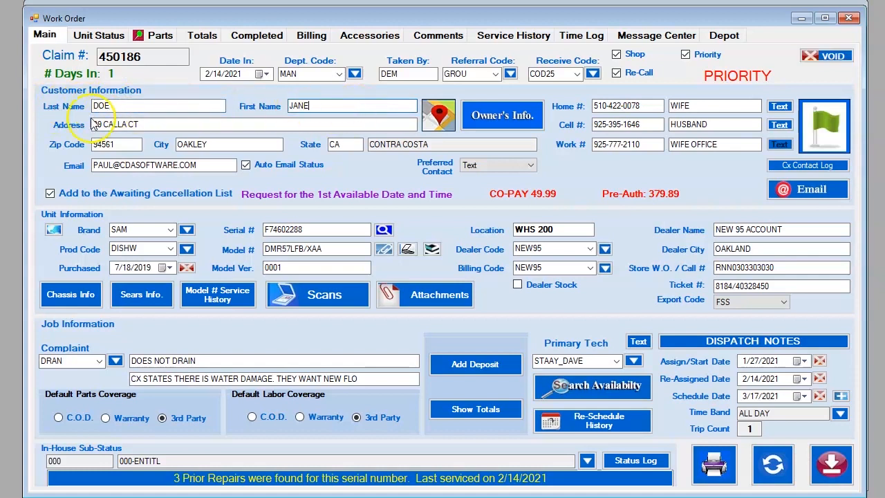
left_click(140, 124)
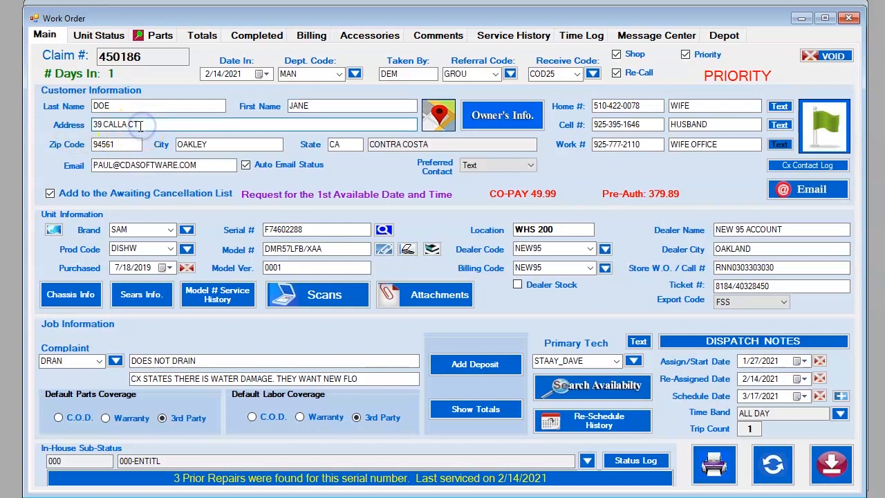
left_click(117, 145)
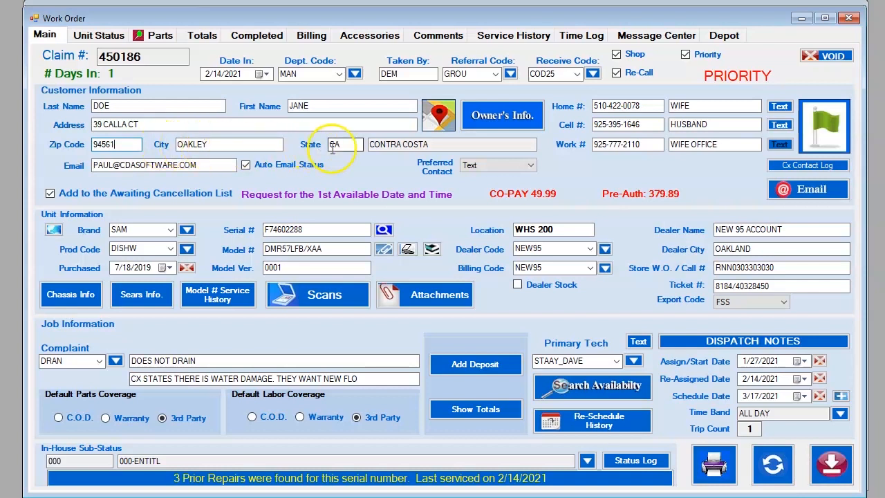
left_click(121, 146)
Step: Examine the customer's location on the work order's address map at several zoom levels, and return to the main page
left_click(439, 117)
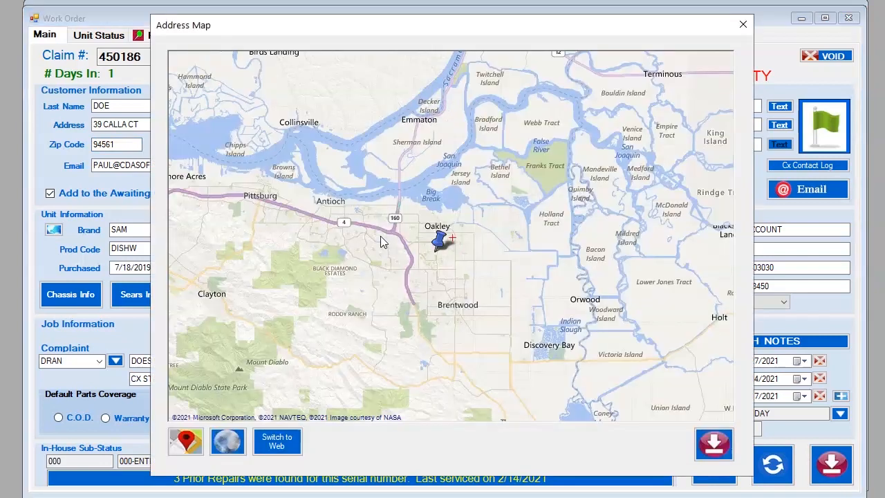
double_click(382, 242)
double_click(593, 277)
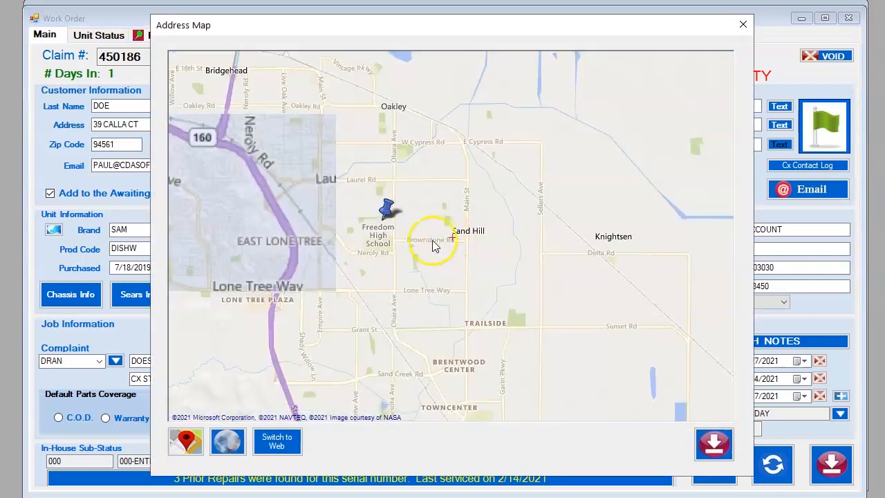
left_click_drag(344, 239, 401, 287)
scroll(391, 284, "down", 1)
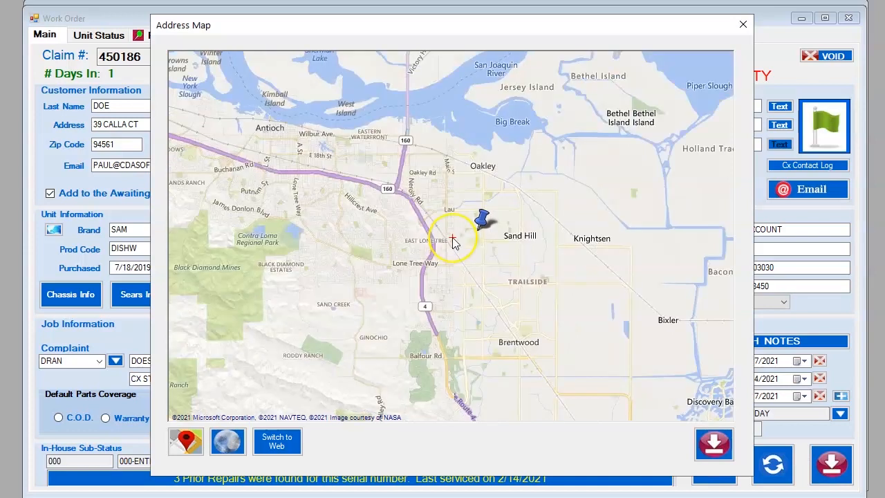
scroll(453, 240, "down", 1)
scroll(453, 241, "up", 1)
double_click(453, 238)
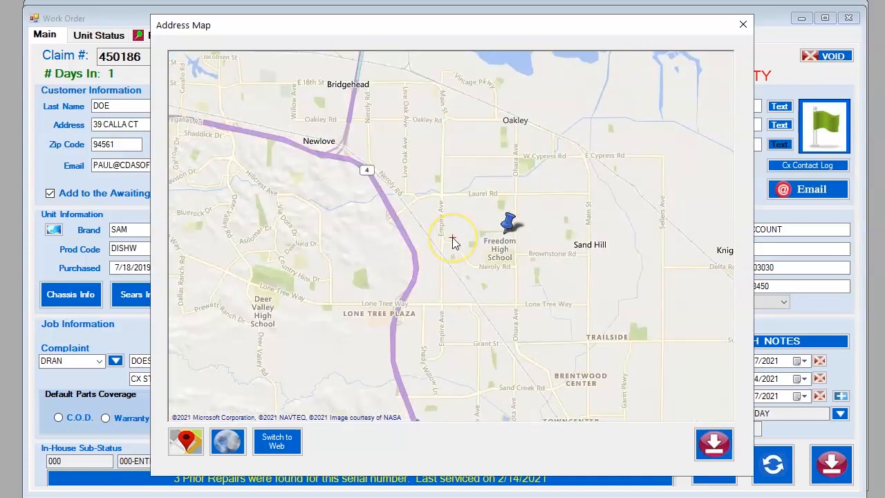
left_click(742, 25)
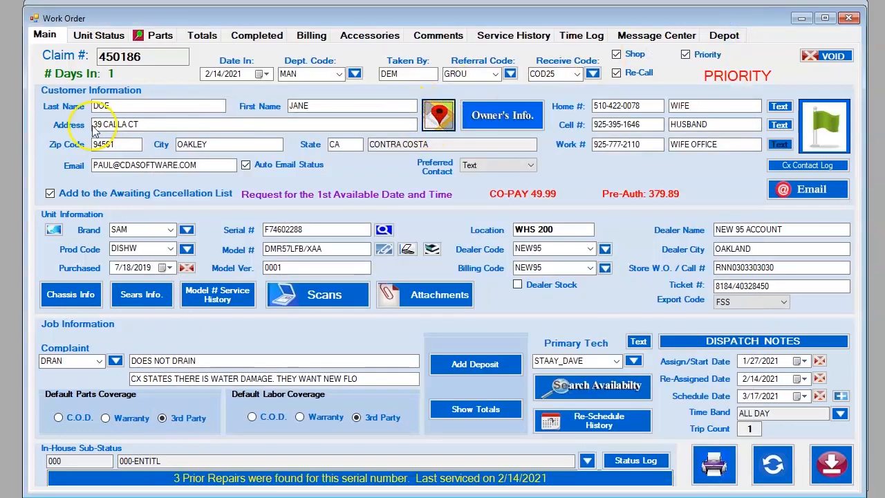
left_click(436, 118)
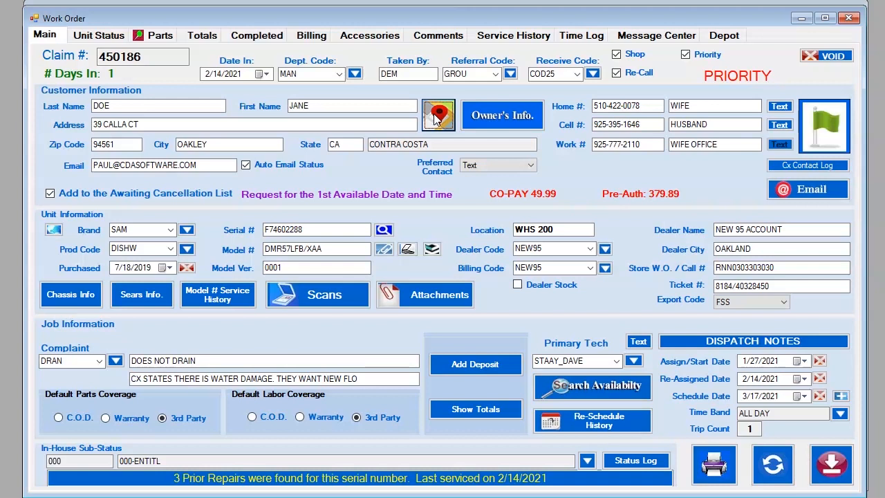
Step: View the blank owner's information form and its usage note on the current work order, and close it
left_click(499, 126)
left_click(485, 125)
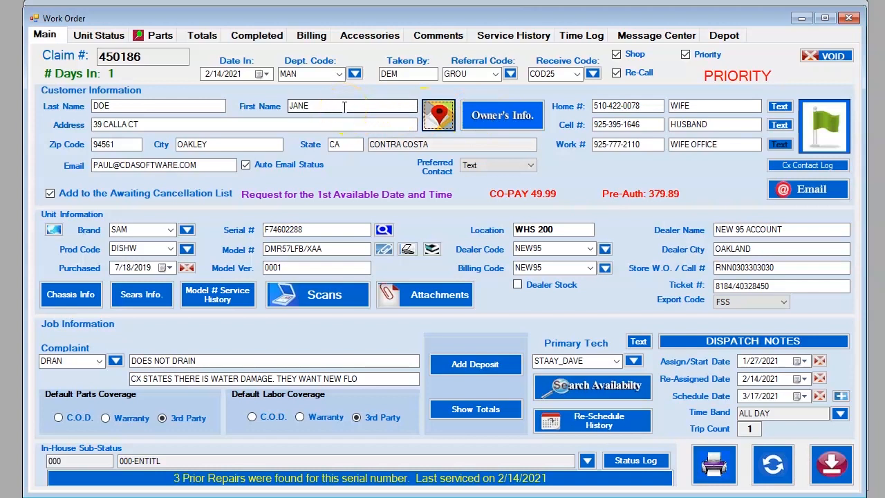
left_click(492, 119)
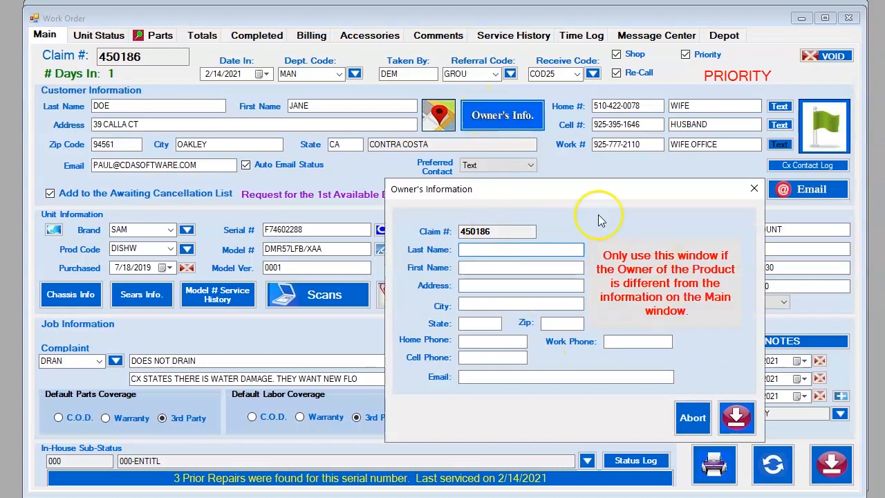
left_click(753, 188)
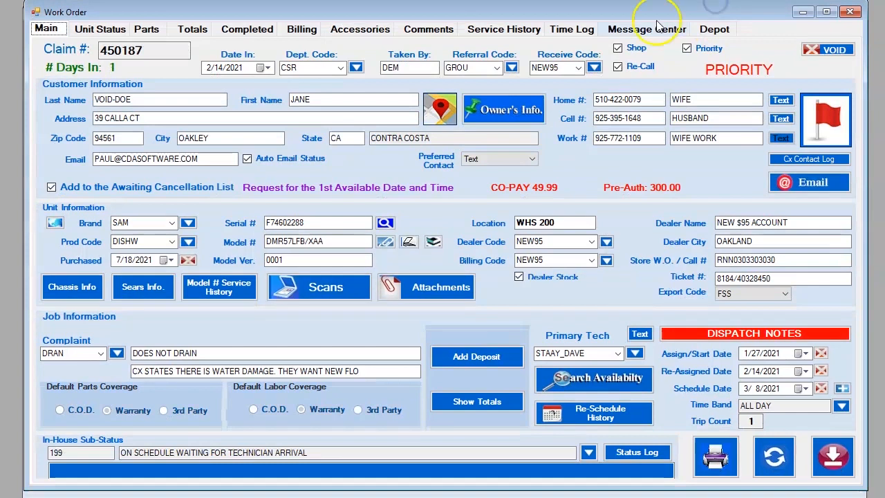
Step: Review the filled-in owner's information on the voided work order, leaving the form without changes
left_click(474, 122)
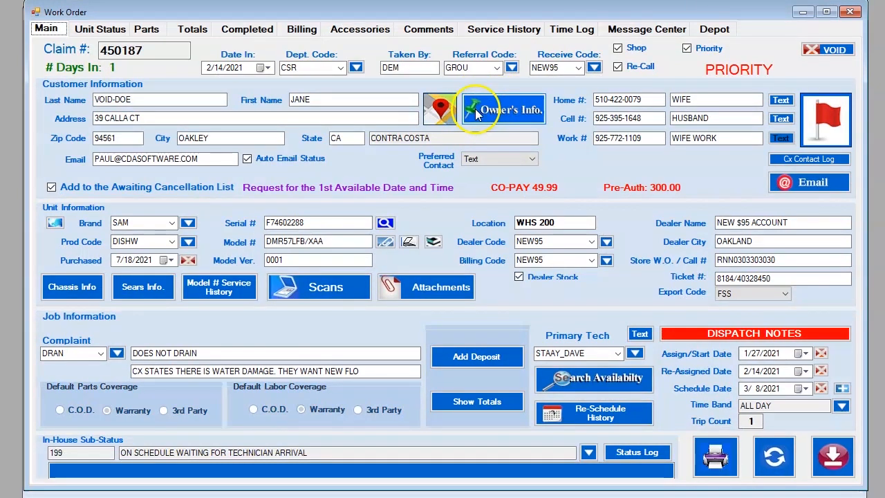
left_click(481, 117)
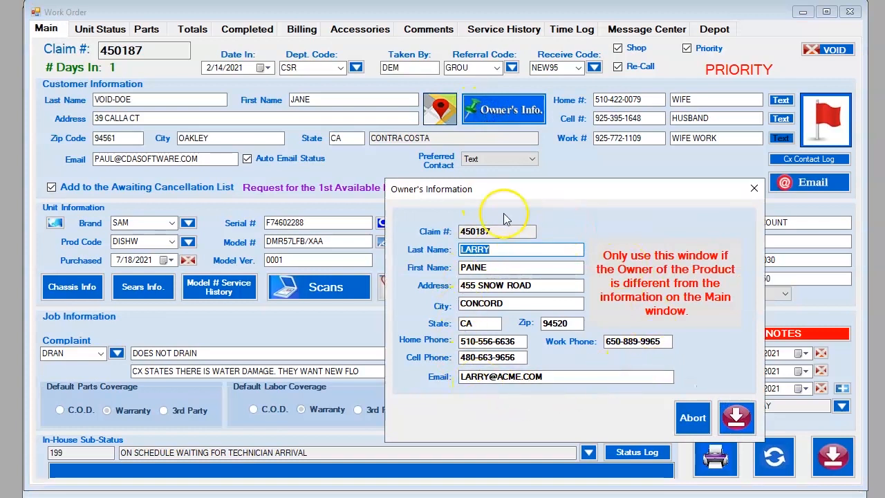
left_click(691, 415)
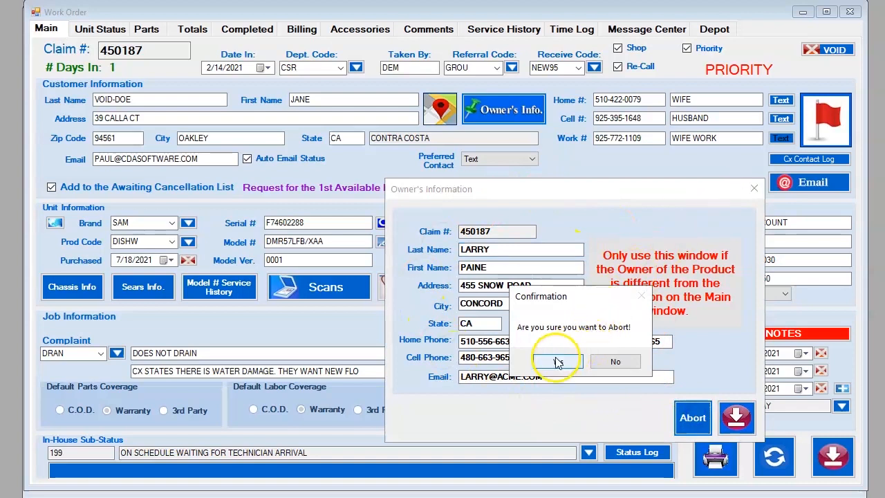
left_click(558, 360)
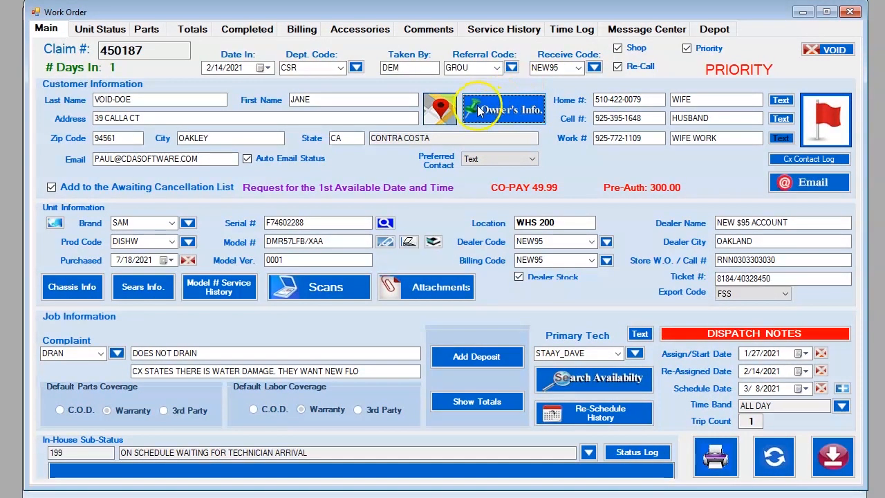
left_click(478, 111)
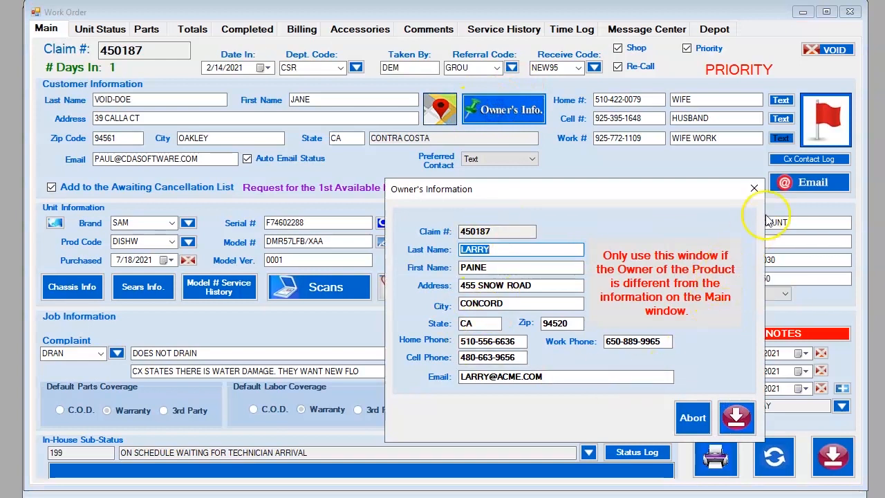
left_click(754, 189)
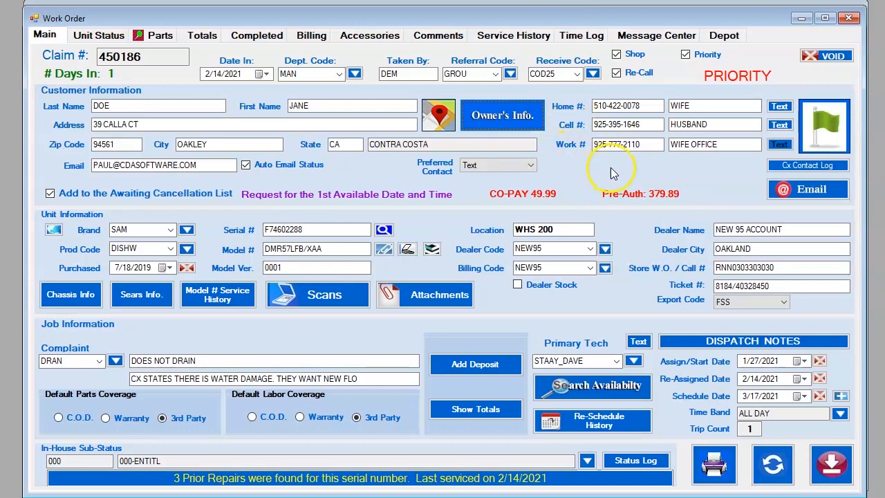
Step: Go through the description fields beside the customer's home, cell and work numbers without changing them
left_click(695, 107)
left_click(718, 125)
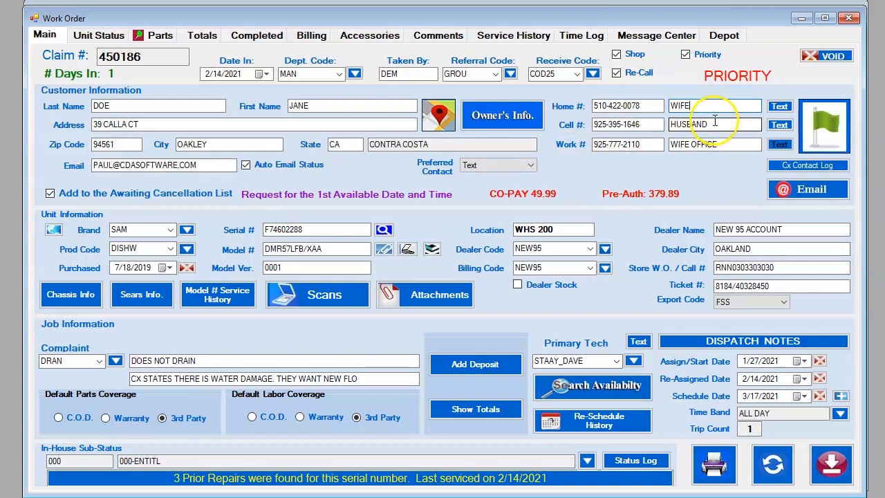
left_click(686, 105)
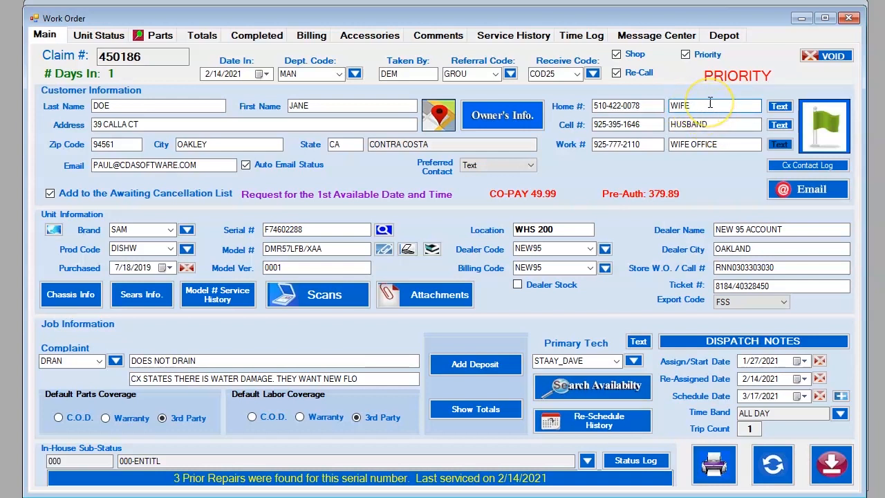
left_click(719, 146)
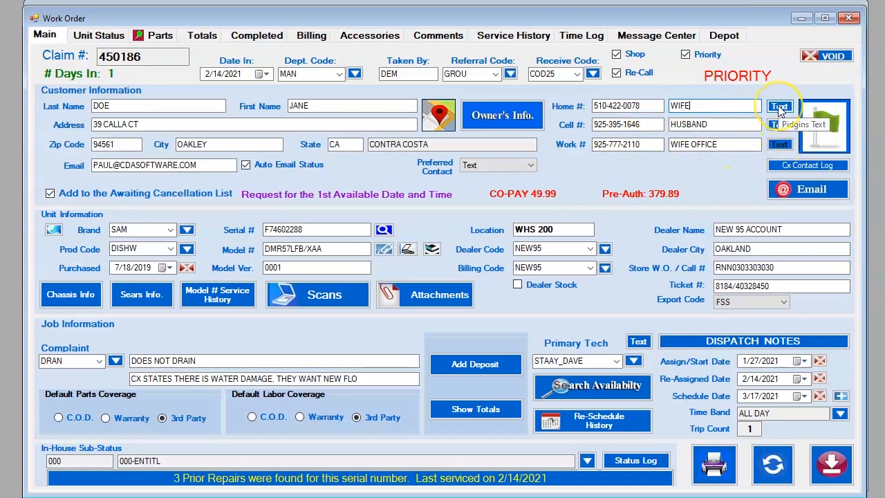
Step: View the text message thread for the customer's cell number, and close it
left_click(781, 147)
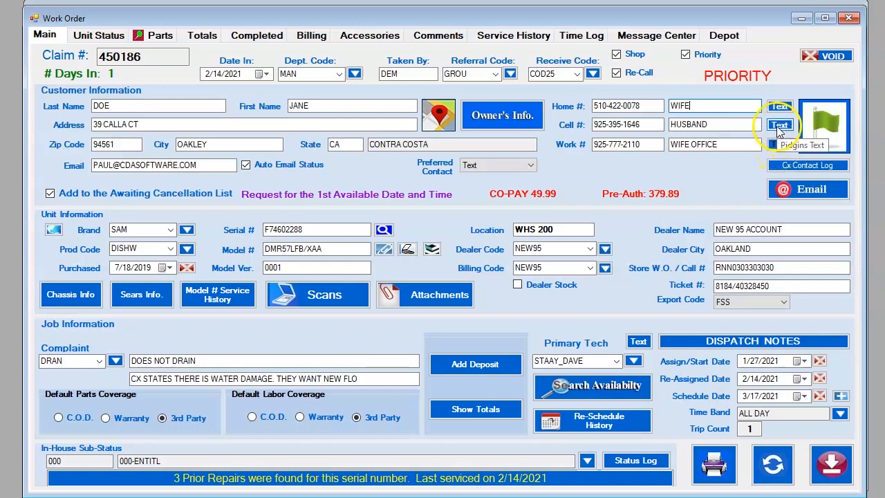
left_click(779, 126)
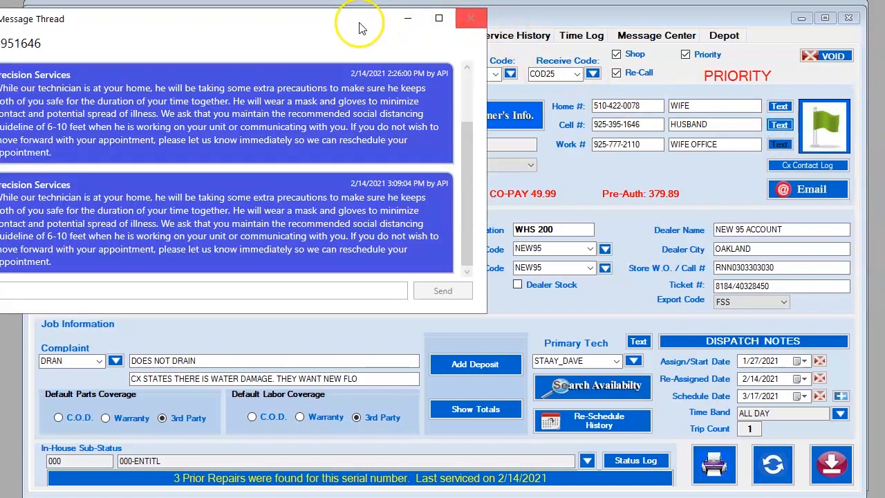
left_click_drag(356, 23, 536, 55)
left_click(648, 52)
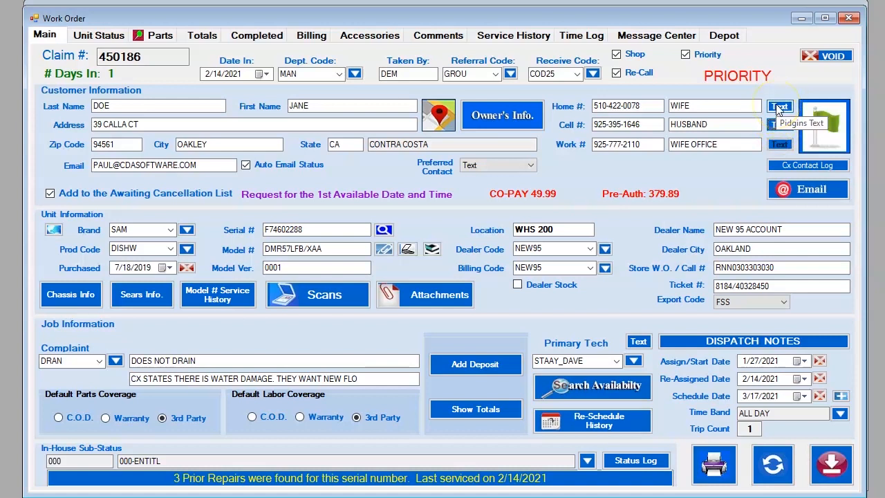
Step: Draft a red flag alert comment reading "cx is rude. we will not longer service this cx" for the green-flagged customer, and discard it
left_click(828, 129)
left_click(816, 77)
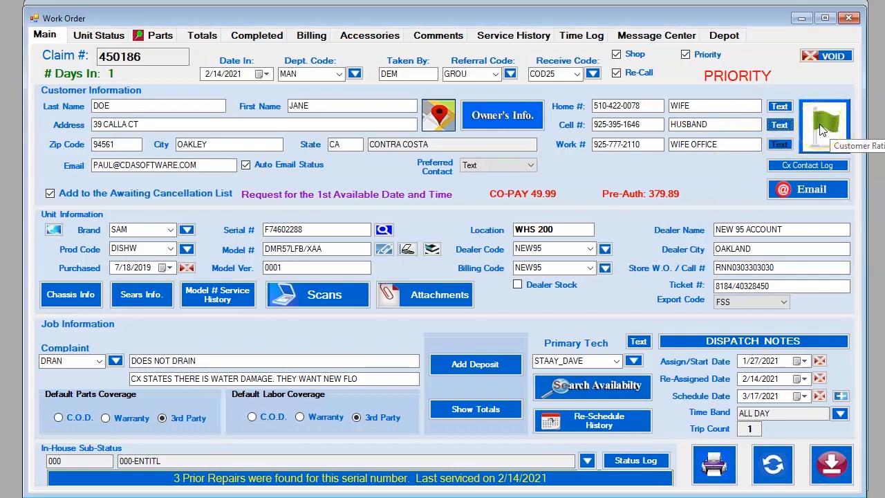
left_click(822, 129)
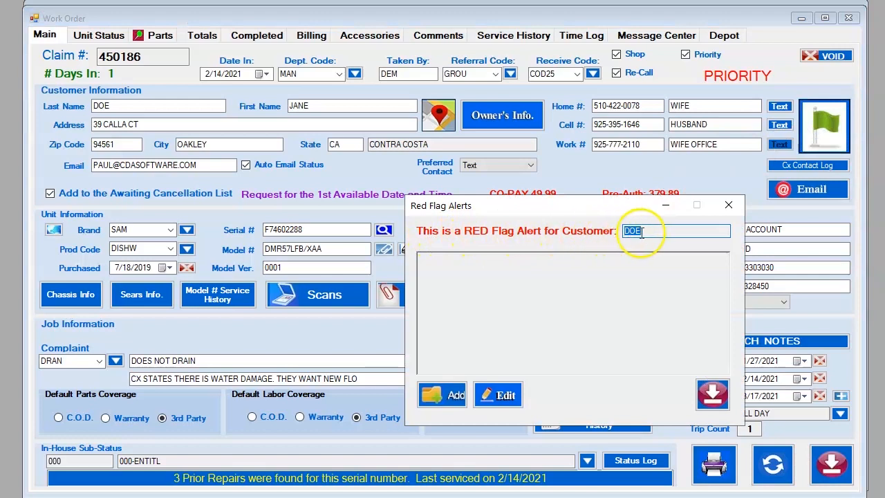
left_click(433, 396)
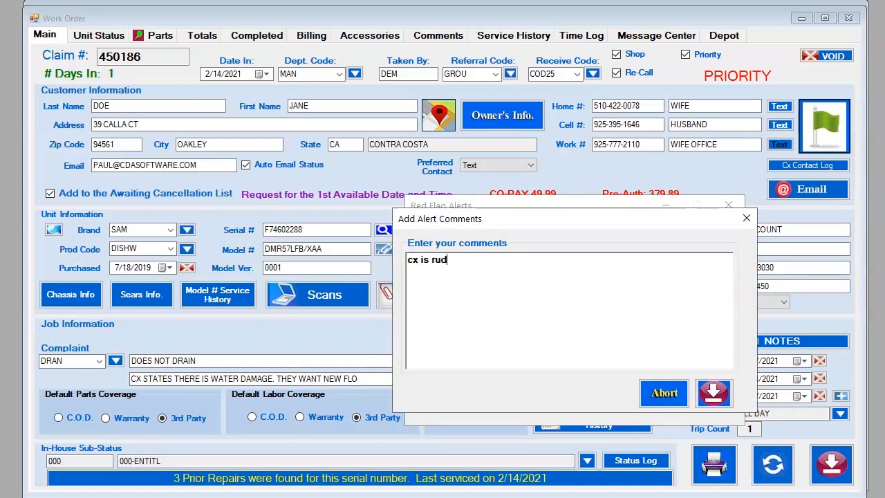
type("cx is rude. we will not longer service this cx")
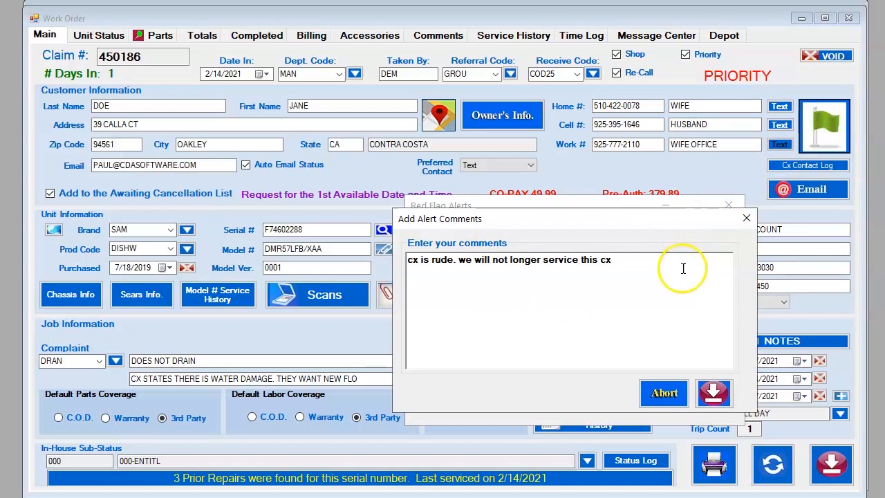
left_click(744, 221)
left_click(730, 206)
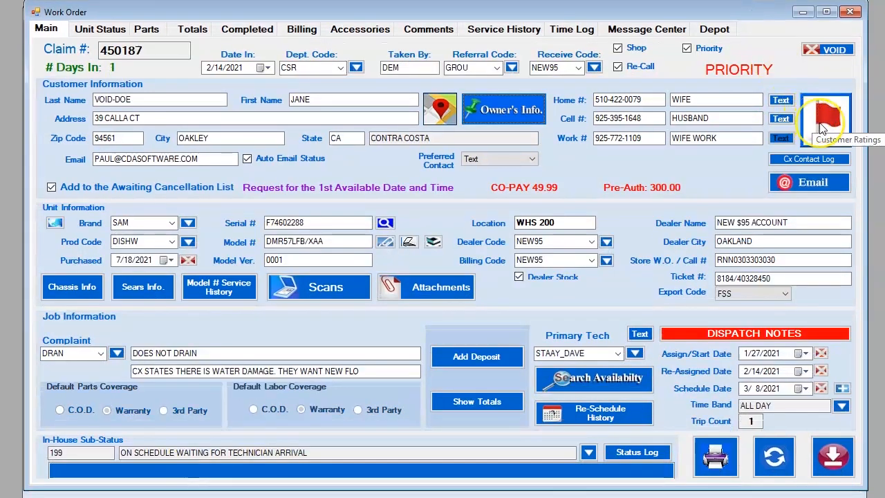
Step: Read the existing red flag alert for the customer on the voided work order, and close it
left_click(822, 129)
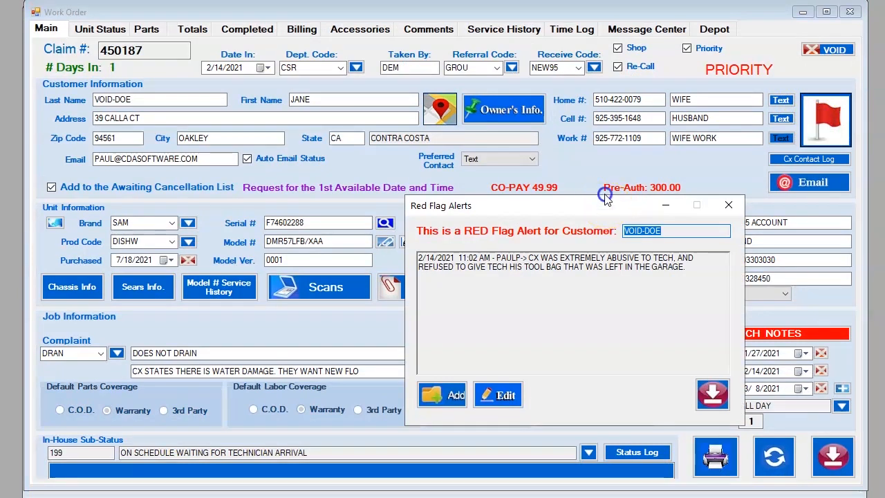
left_click_drag(604, 205, 602, 186)
left_click_drag(526, 238, 544, 249)
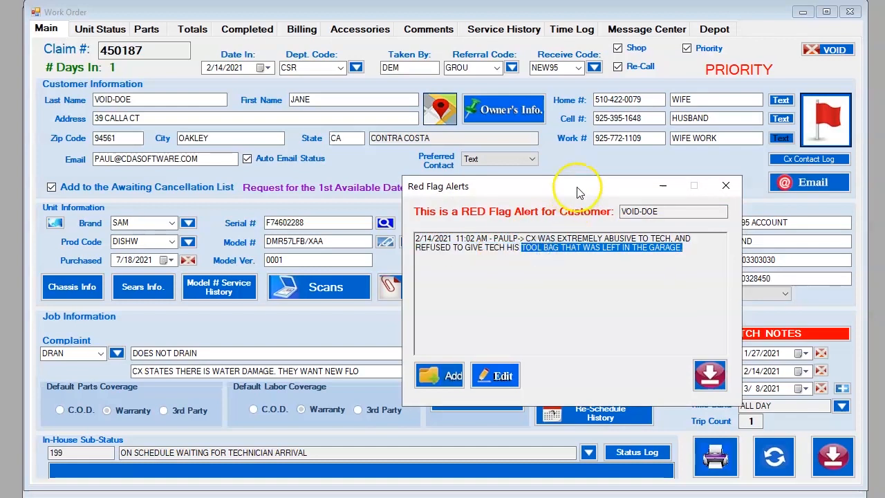
left_click_drag(577, 190, 586, 190)
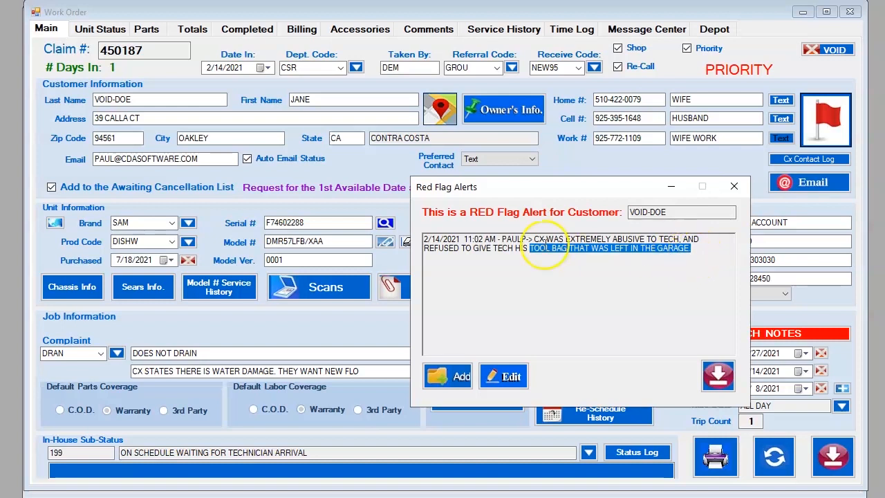
left_click(709, 247)
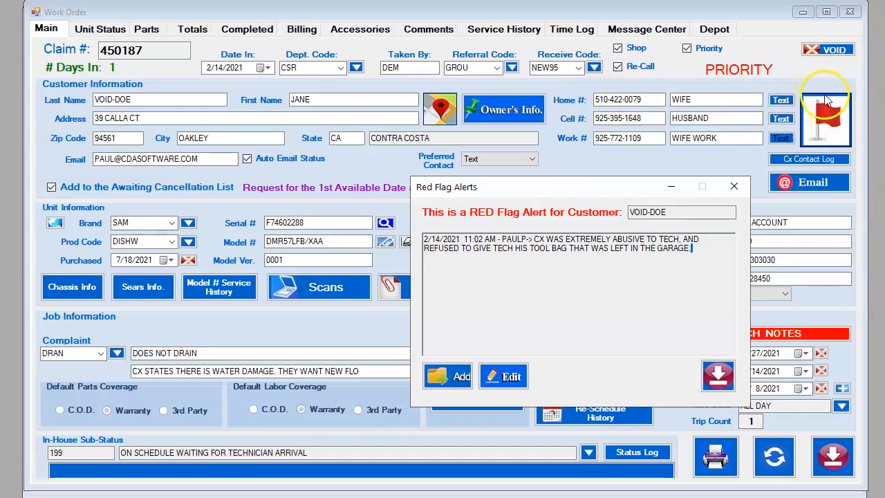
left_click(734, 185)
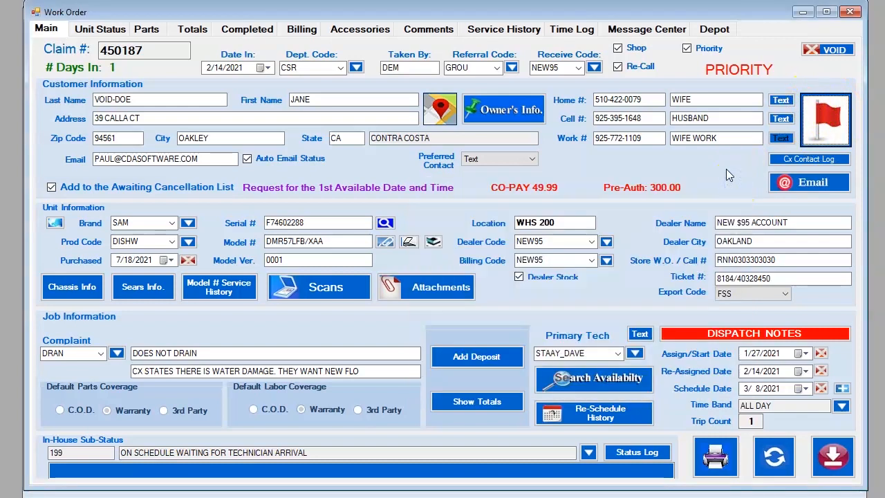
Step: Add the red flag alert comment "see manager before working on this ticket." to the customer on the voided work order, and close the alerts
left_click(817, 131)
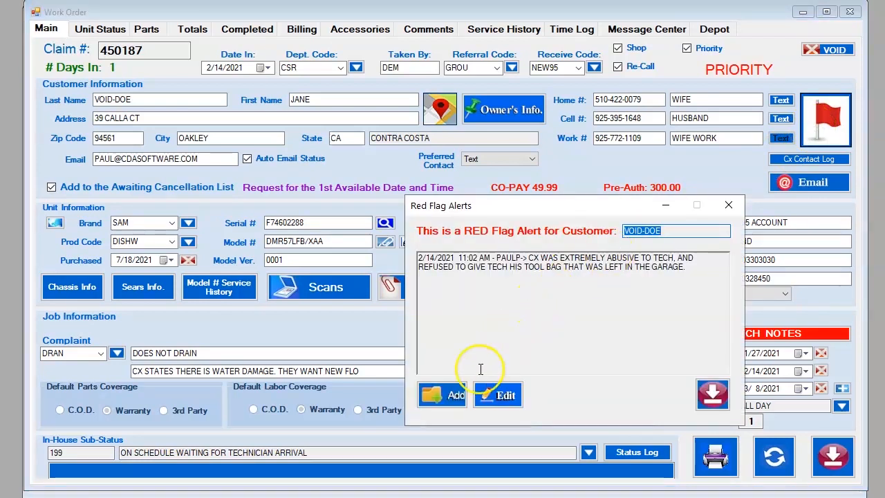
left_click(441, 395)
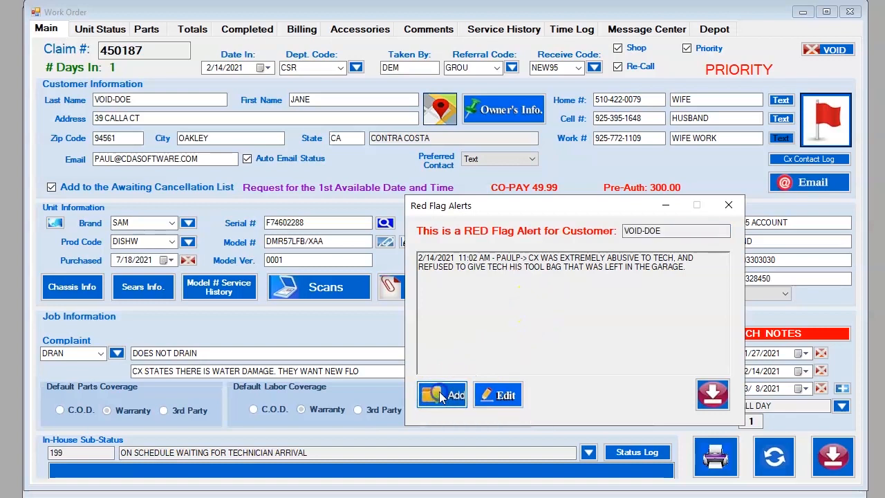
type("we manager before working on this ticket.")
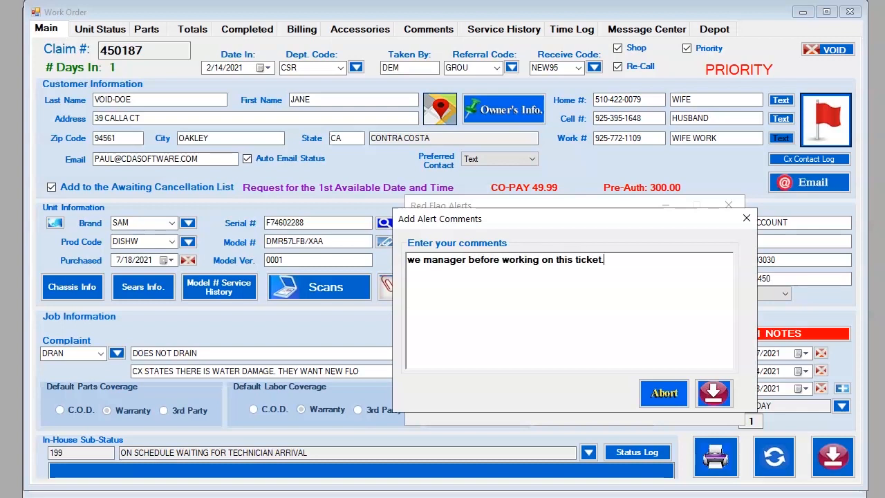
left_click(408, 259)
type("ss")
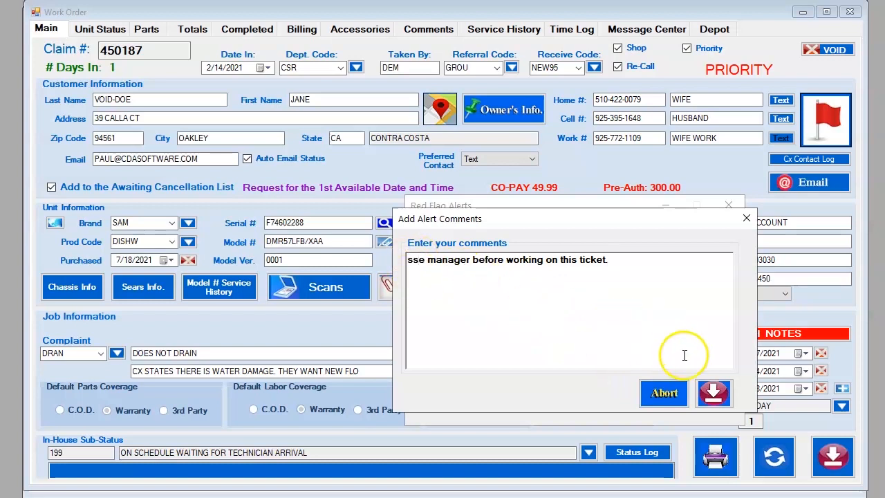
key("Delete")
type("e")
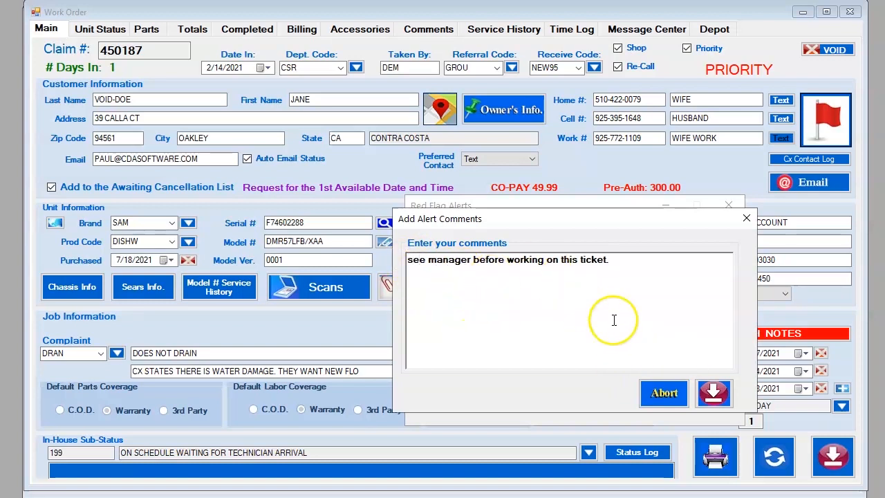
left_click(713, 392)
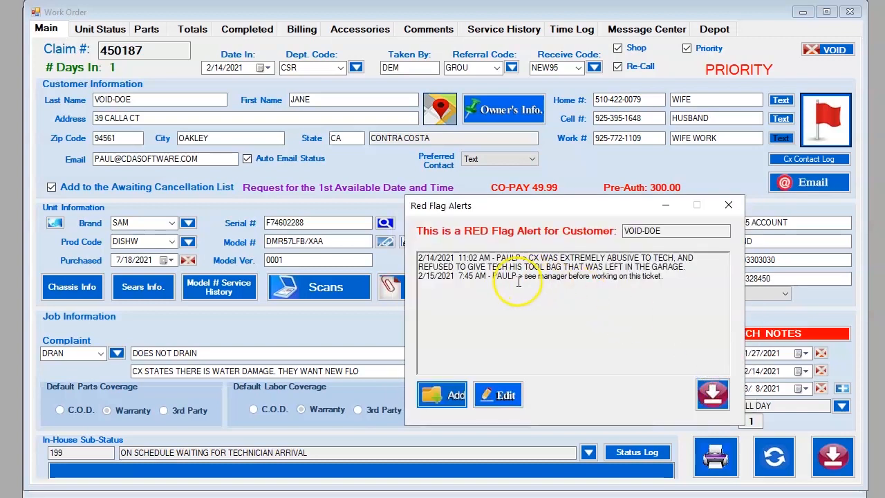
left_click(714, 394)
Step: Compare the customer's home number on the voided work order with the one on the green-flagged work order
left_click(650, 99)
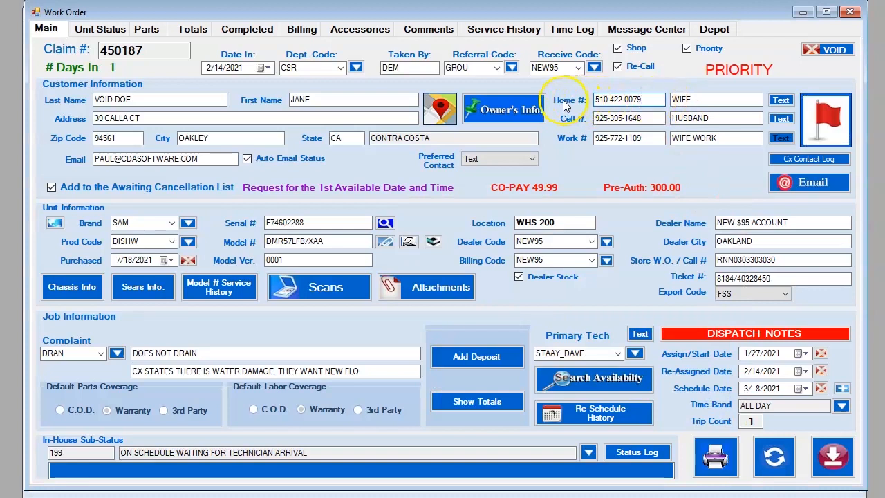
left_click_drag(660, 99, 588, 99)
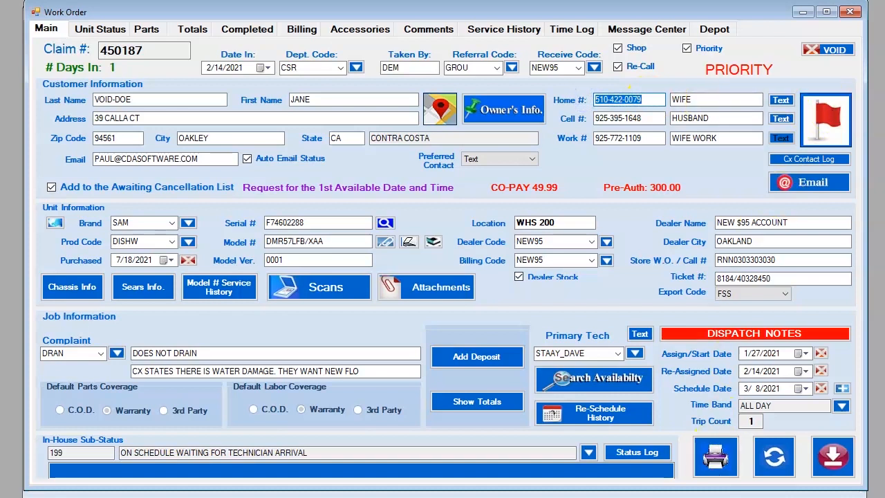
left_click(708, 495)
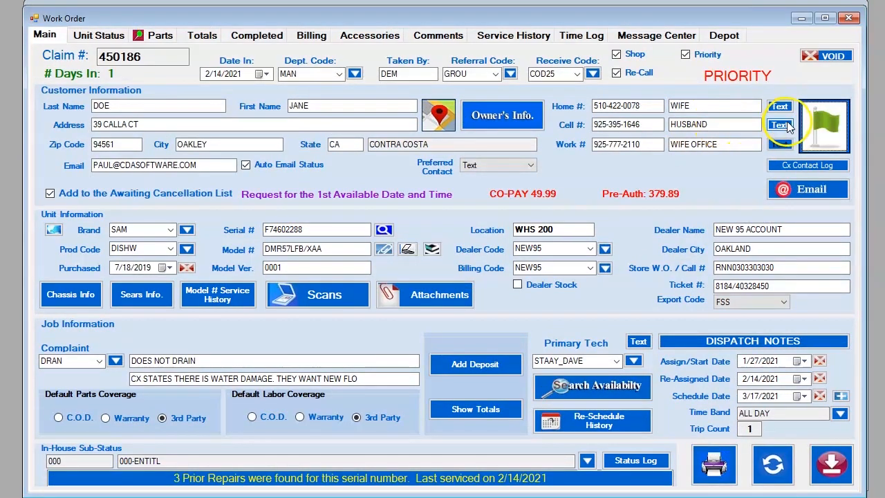
left_click(650, 108)
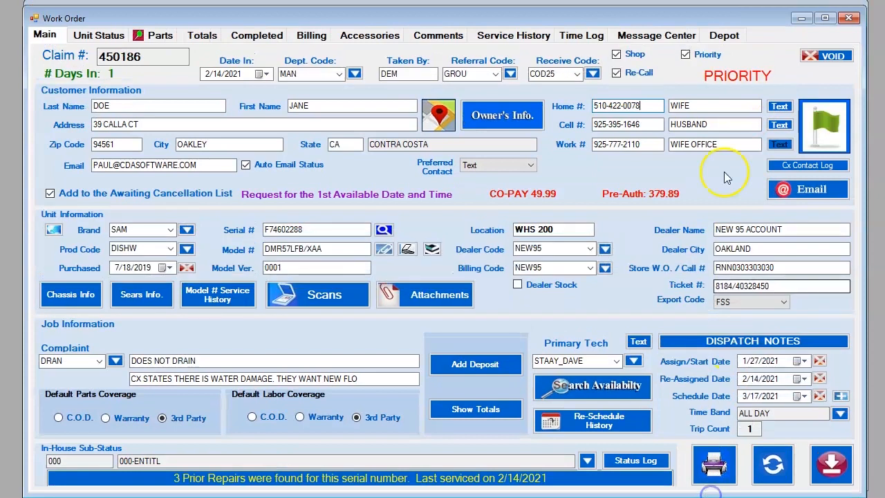
Step: Add the fixed note 2ND VOICE MESSAGE LEFT to the customer contact log of the green-flagged work order
left_click(809, 164)
left_click_drag(669, 92, 590, 25)
left_click(516, 135)
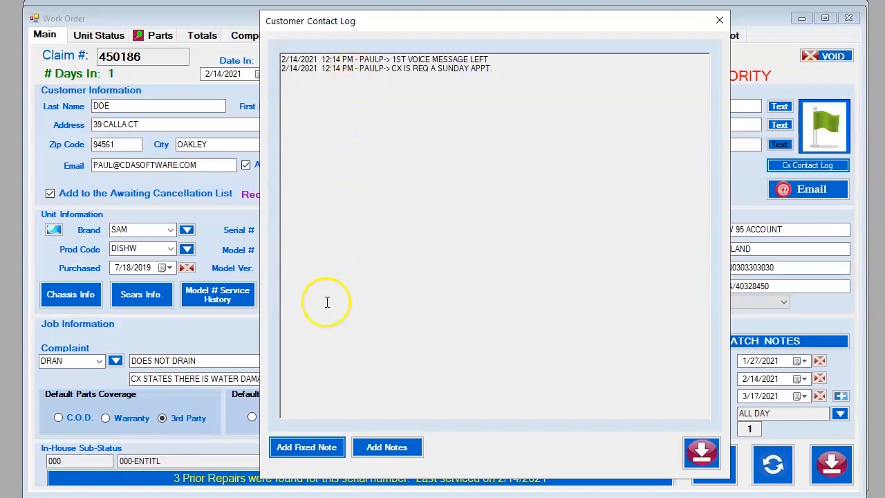
left_click(305, 448)
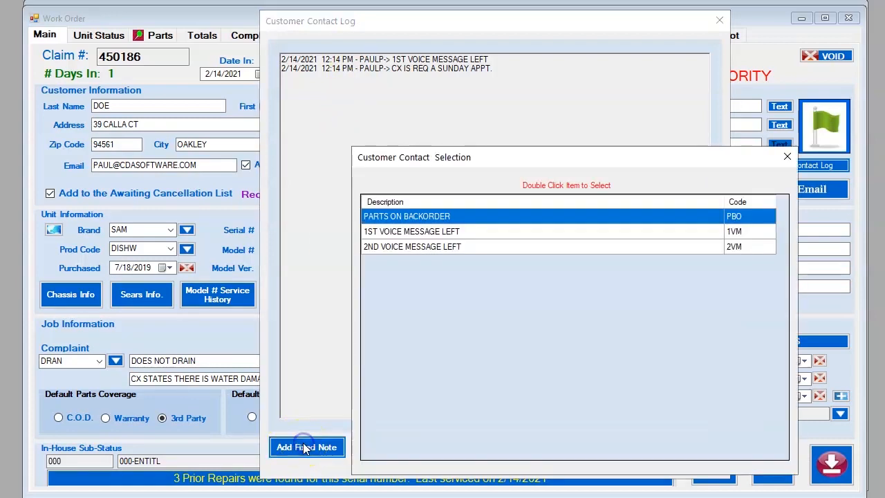
left_click(380, 233)
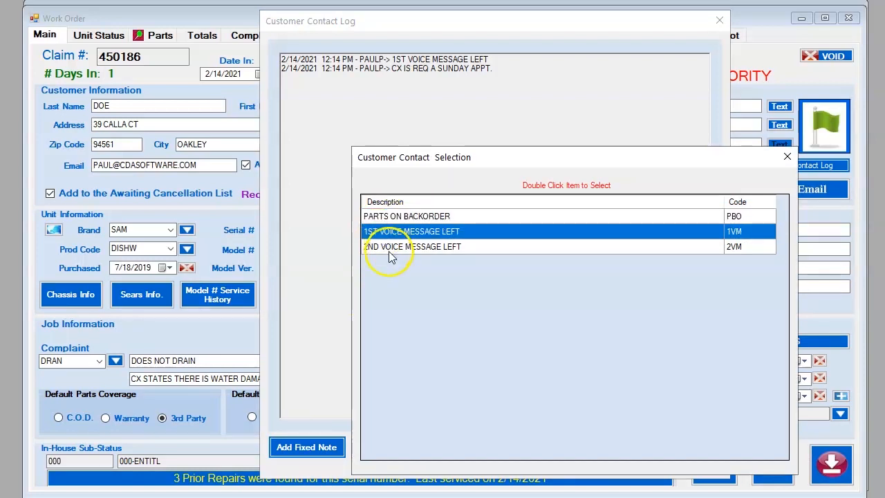
left_click(387, 248)
double_click(389, 247)
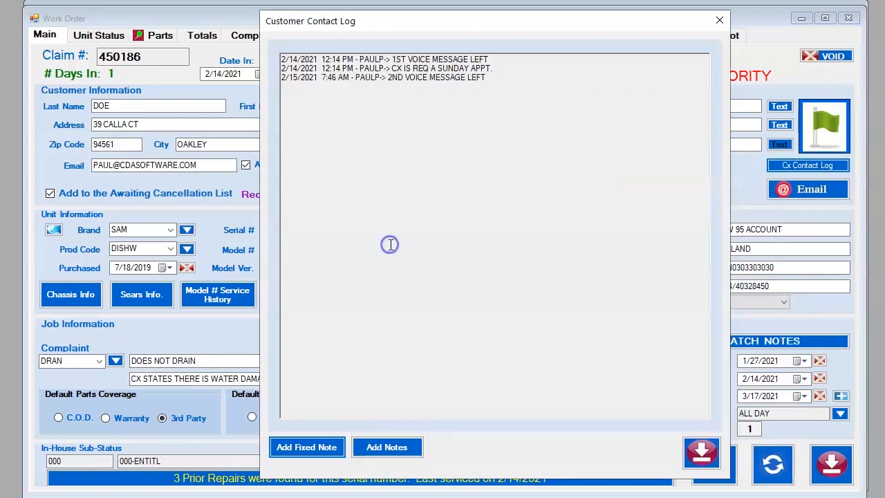
Step: Add the custom note "SPOKE TO CX, THEY WANT A SUNDAY APPT." to the customer contact log
left_click(379, 447)
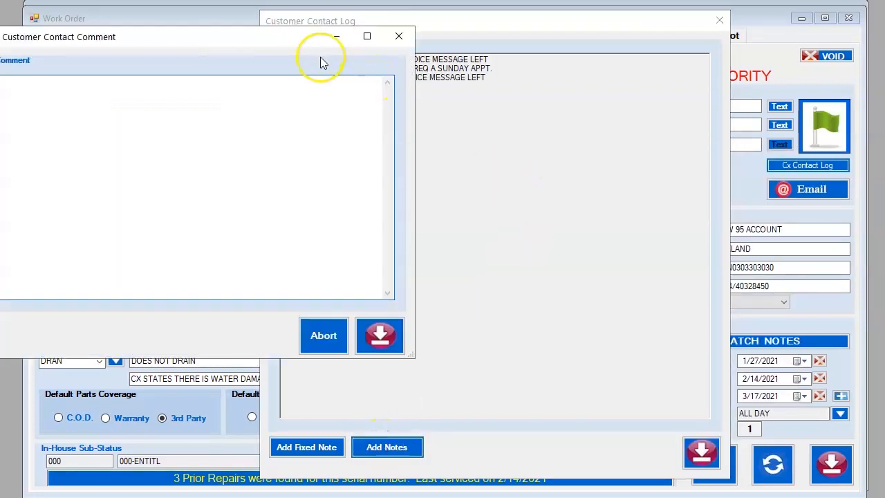
left_click_drag(300, 40, 511, 109)
type("SPOKE TO CX. THEY WANT A SUNDAY APPT.")
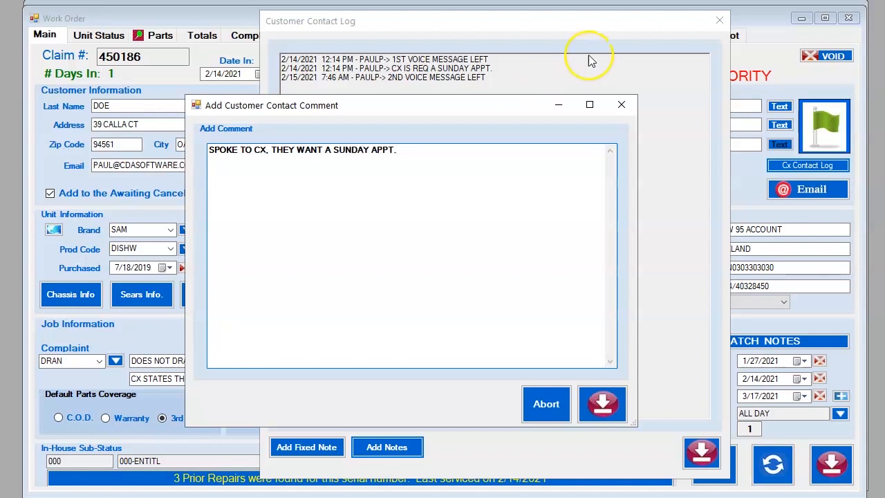
left_click(602, 404)
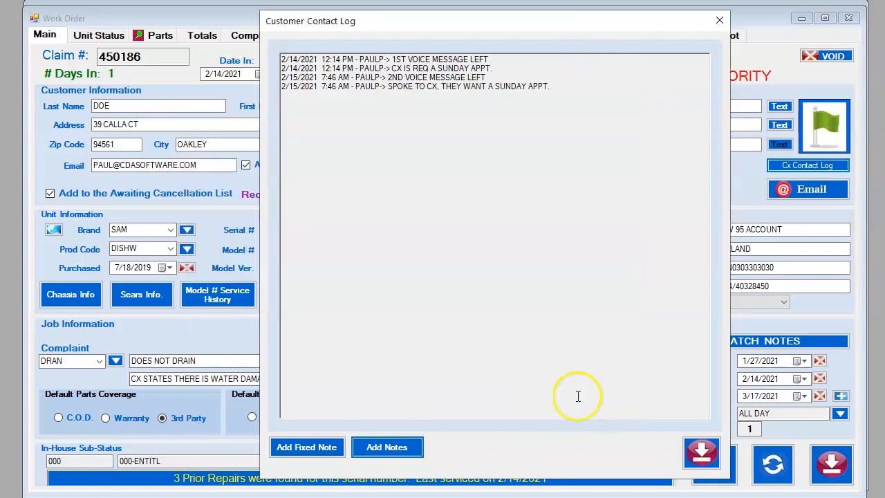
Step: Look through the fixed notes available for the contact log without adding one, and close the log
left_click(311, 451)
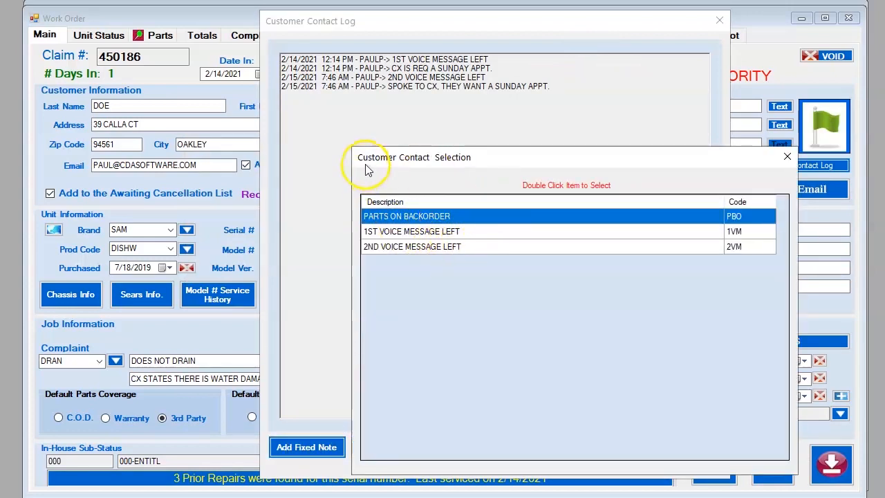
left_click(787, 156)
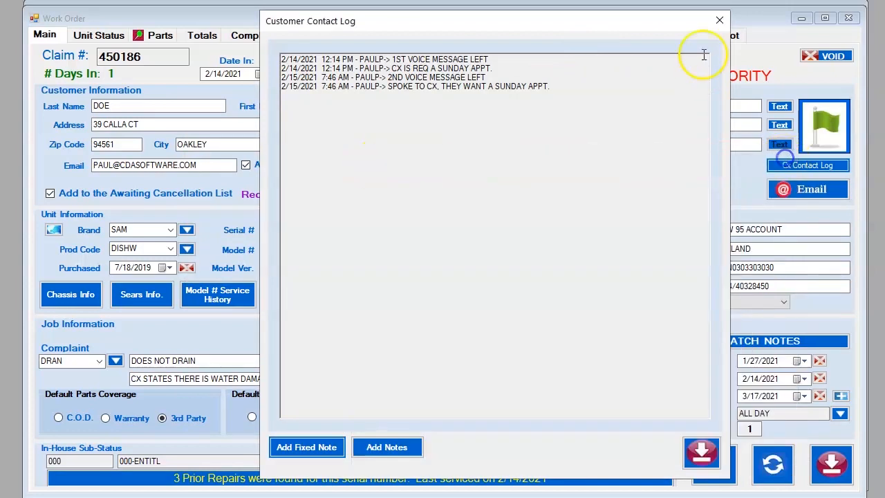
left_click(720, 21)
Step: Open the Customer Contact Log Setup and view the PARTS ON BACKORDER note's edit form without changing it
left_click(332, 0)
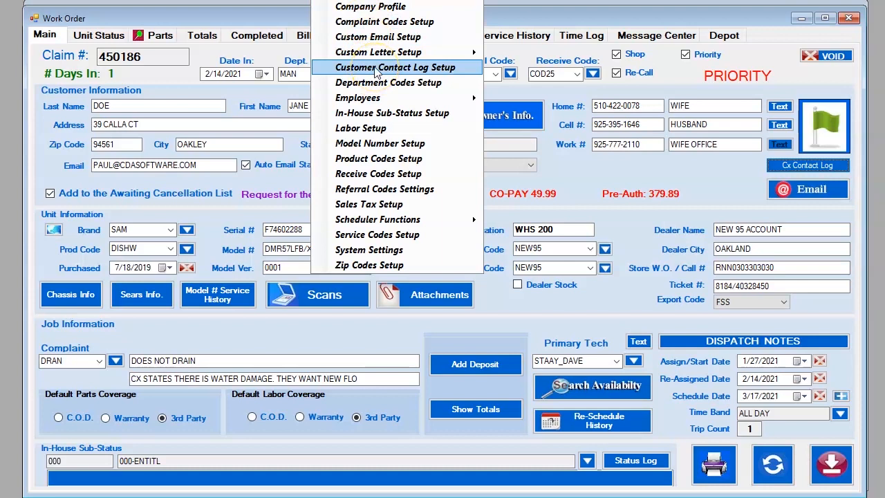
left_click(415, 67)
left_click_drag(497, 76, 439, 18)
right_click(360, 67)
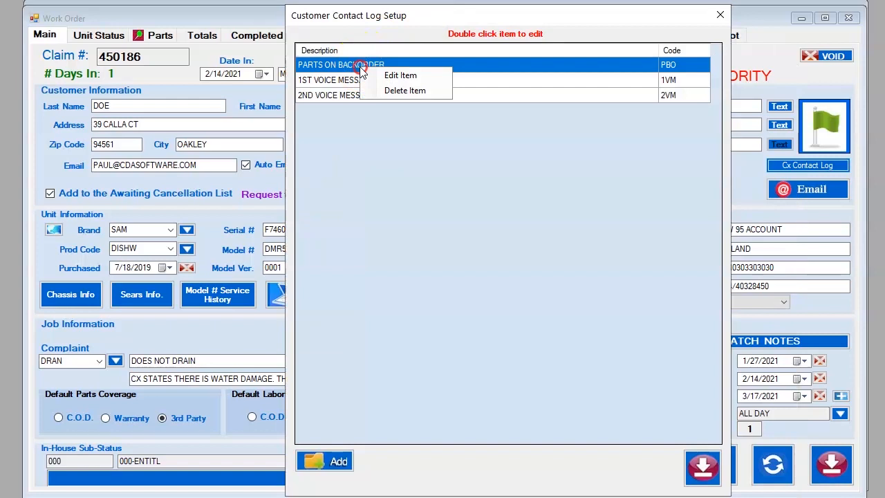
left_click(395, 75)
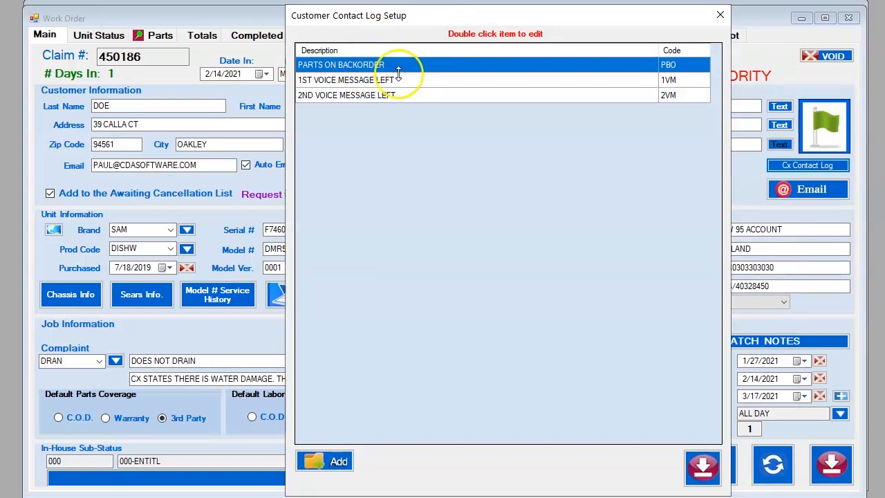
double_click(385, 65)
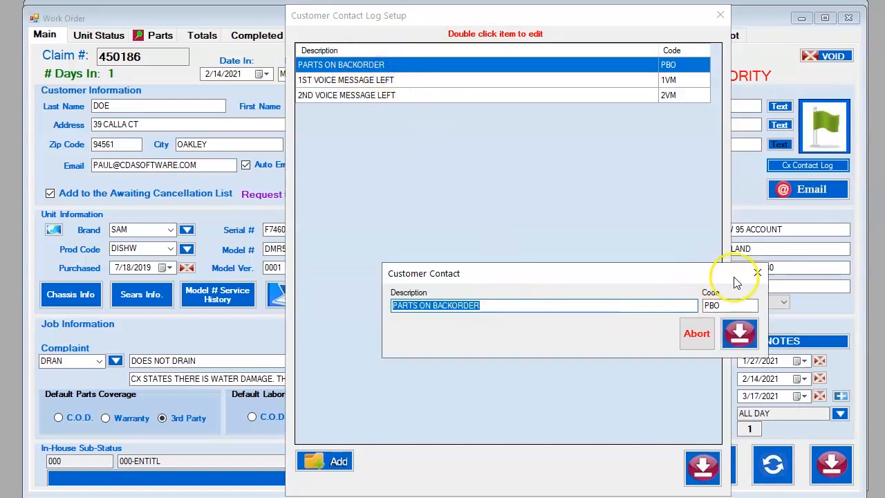
left_click(756, 273)
Step: Try deleting the PARTS ON BACKORDER note, view the blank form for a new note, and close the setup without saving
right_click(391, 64)
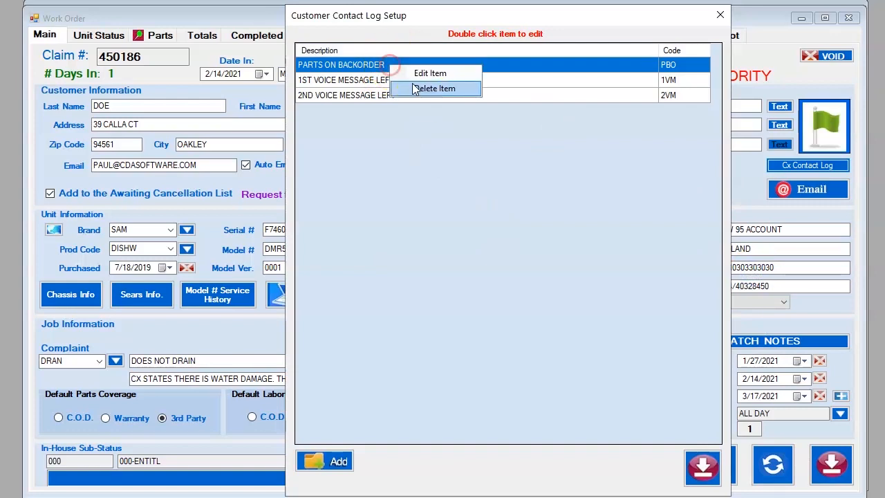
left_click(422, 90)
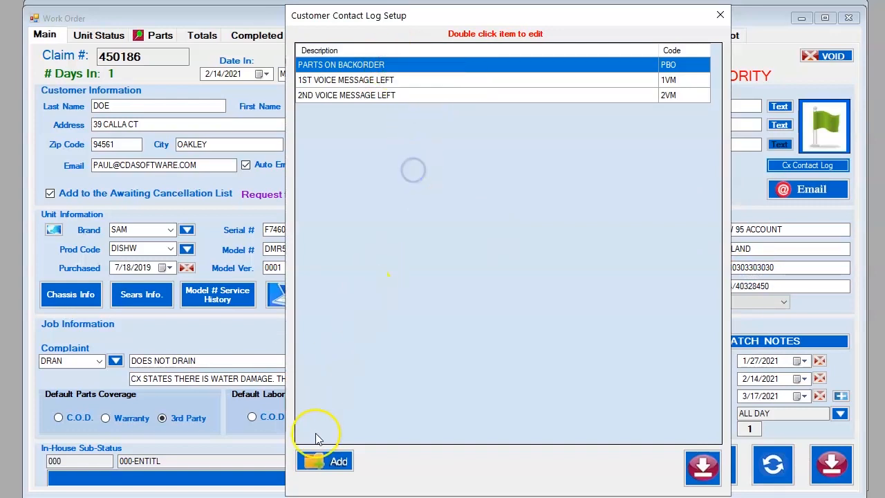
left_click(316, 459)
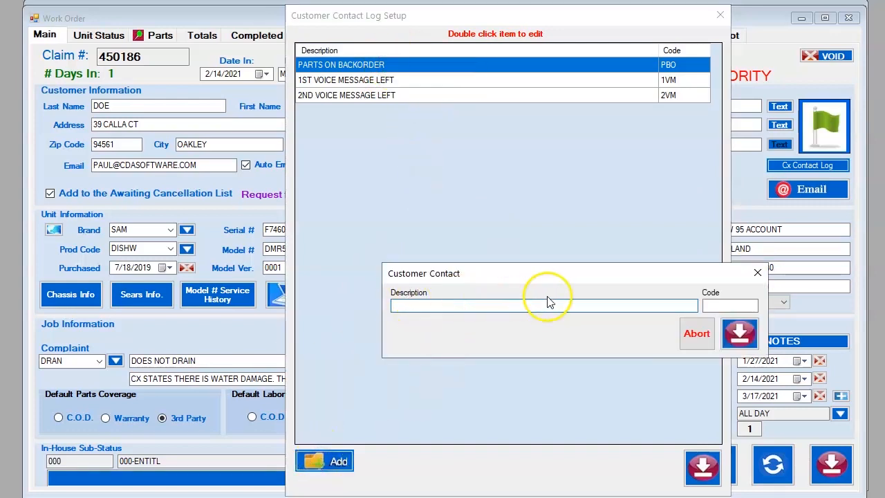
left_click(758, 275)
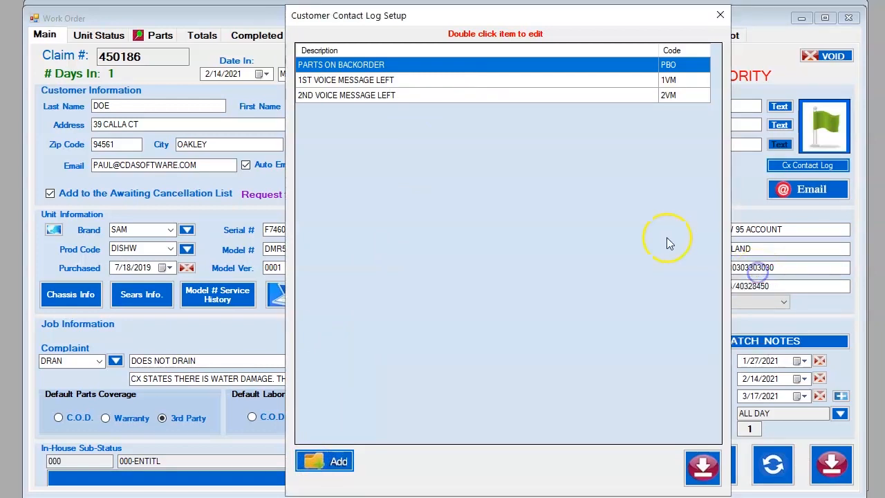
left_click(717, 20)
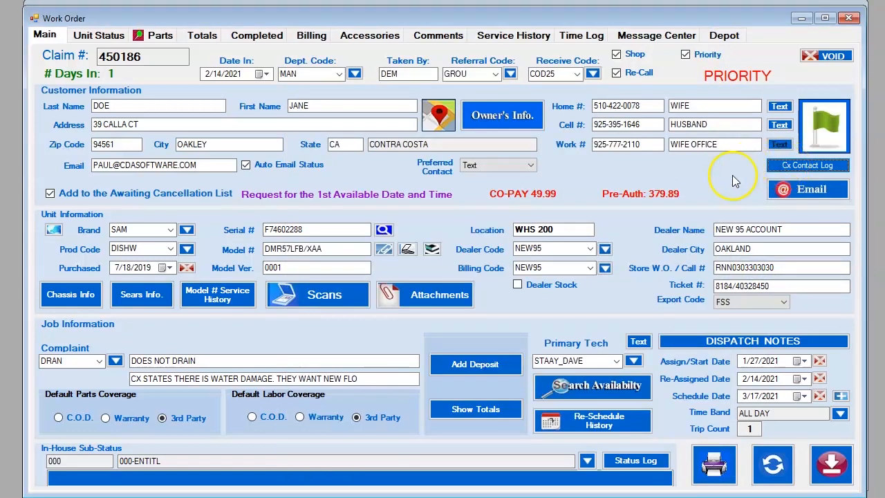
Step: Point out the claim number and the customer's email address on the work order without changing them
left_click(785, 196)
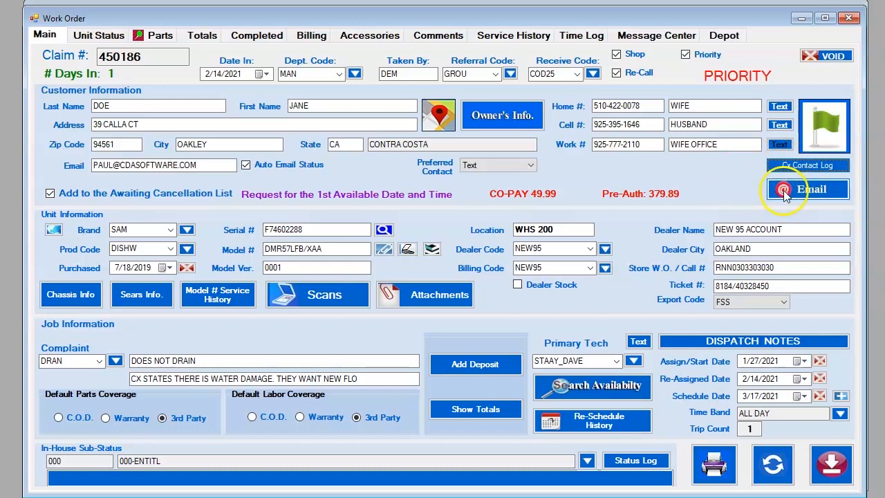
left_click(140, 56)
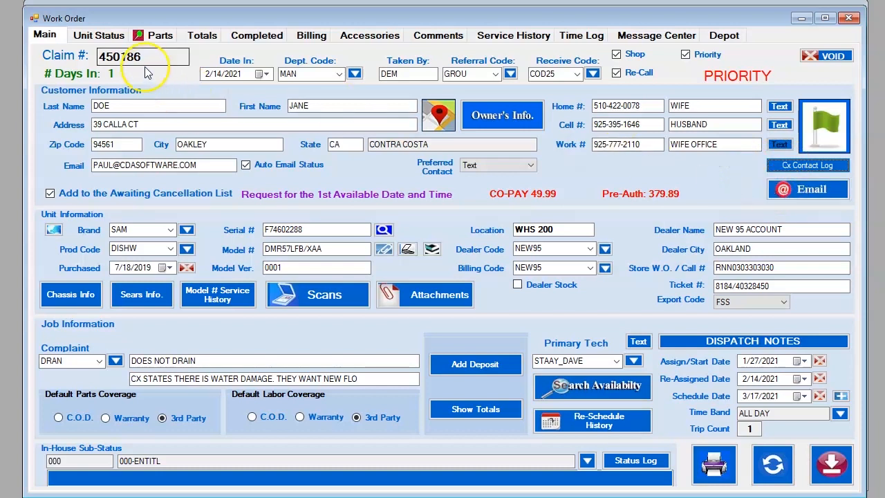
double_click(140, 56)
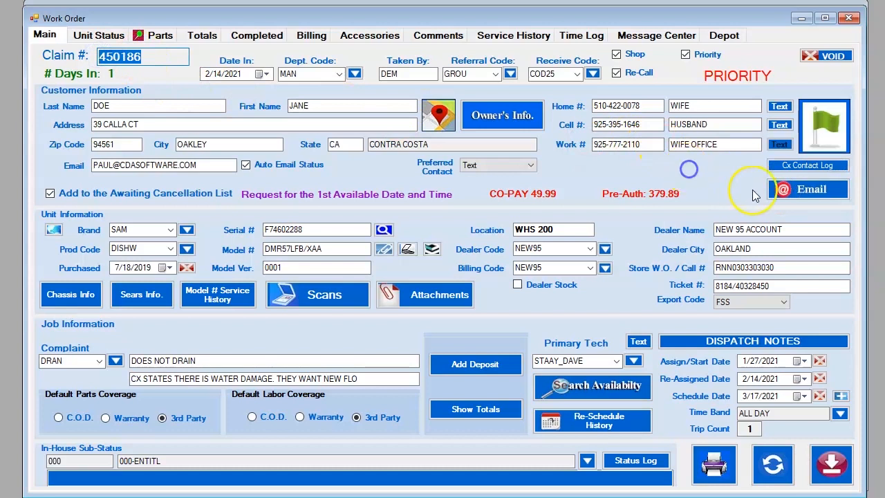
left_click_drag(207, 164, 65, 155)
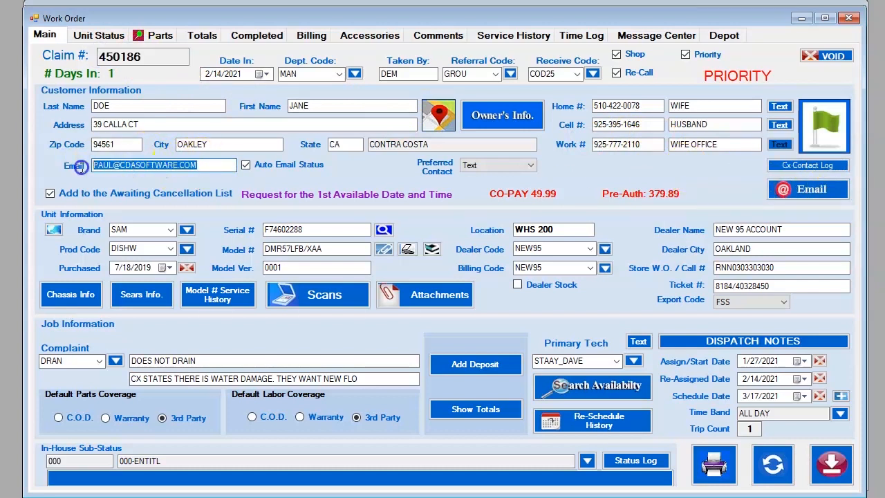
Step: Open the work order's email window and read the message sent to the customer in the email log
left_click(794, 192)
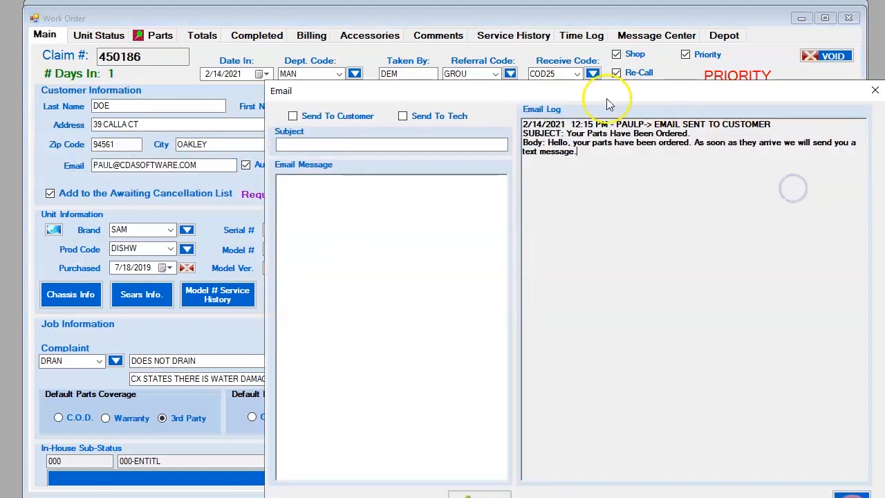
left_click_drag(588, 93, 507, 31)
left_click_drag(518, 140, 435, 68)
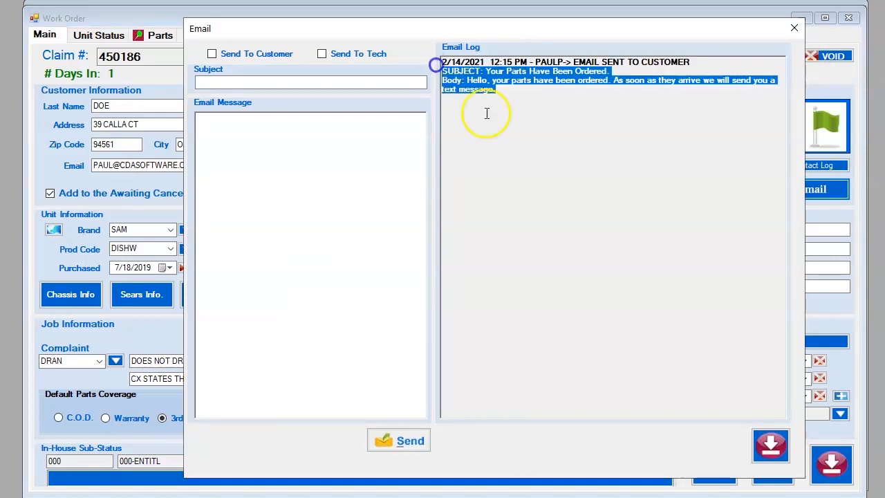
left_click(520, 99)
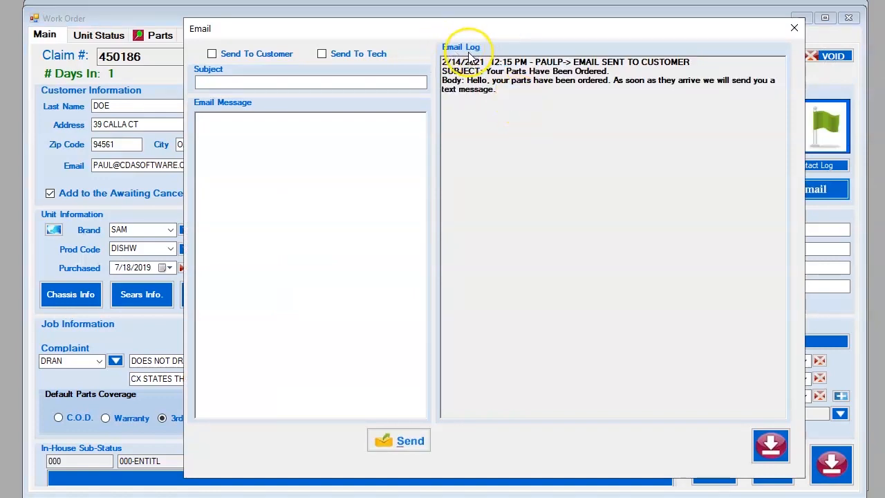
Step: Read the recipient, subject and body of the parts-ordered email recorded in the email log
left_click(582, 61)
left_click_drag(583, 60, 690, 62)
left_click_drag(485, 72, 587, 76)
left_click(498, 88)
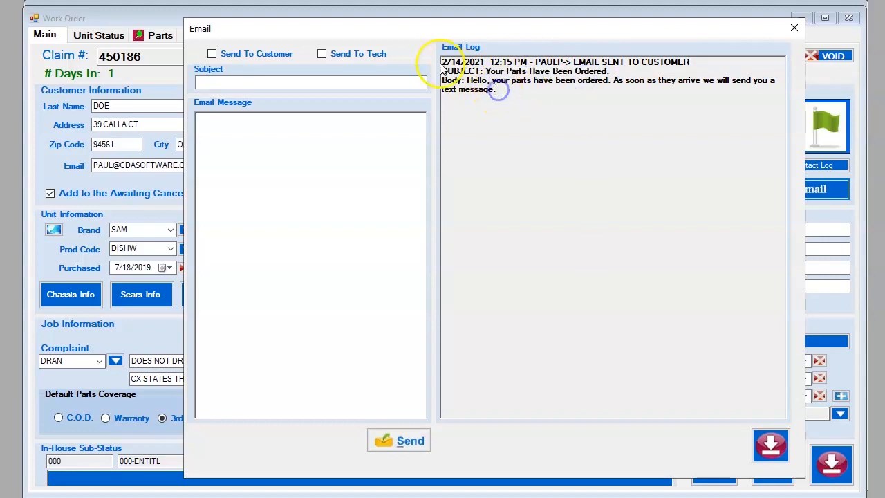
left_click_drag(497, 89, 467, 78)
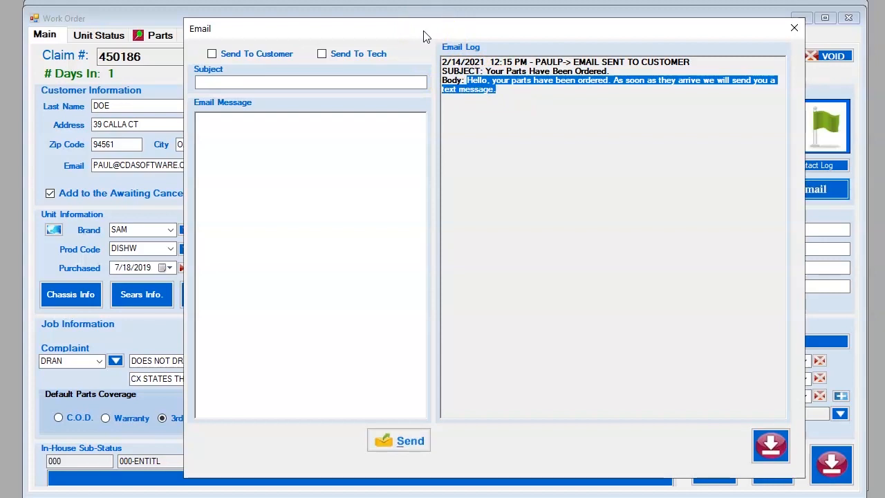
Step: Address a new email to the customer with subject "Parts are on back order" and message "ur parts are on back order."
left_click(233, 58)
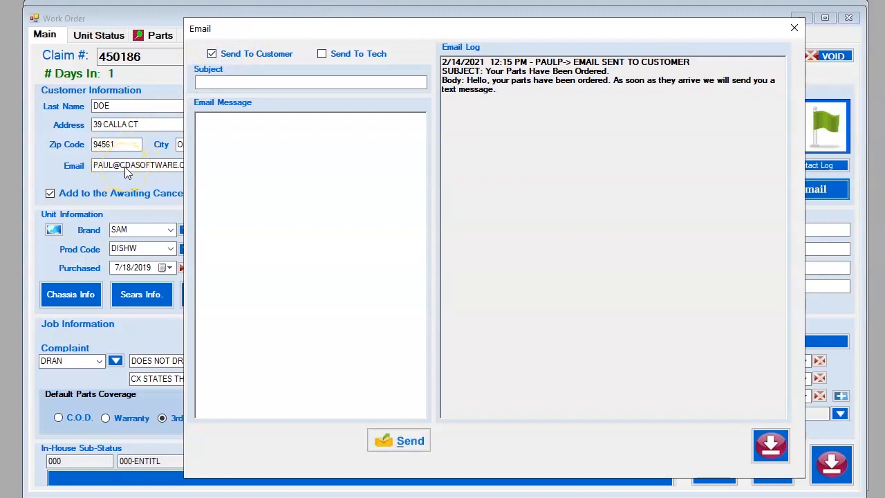
left_click(208, 79)
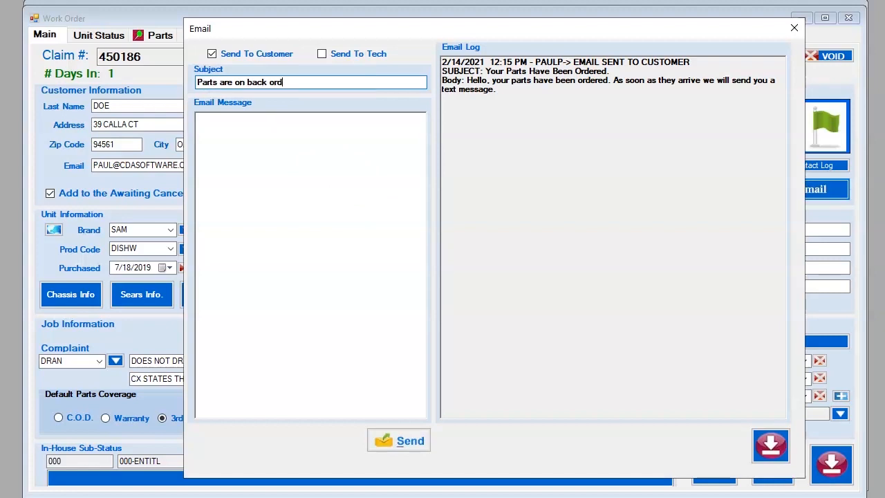
left_click(218, 143)
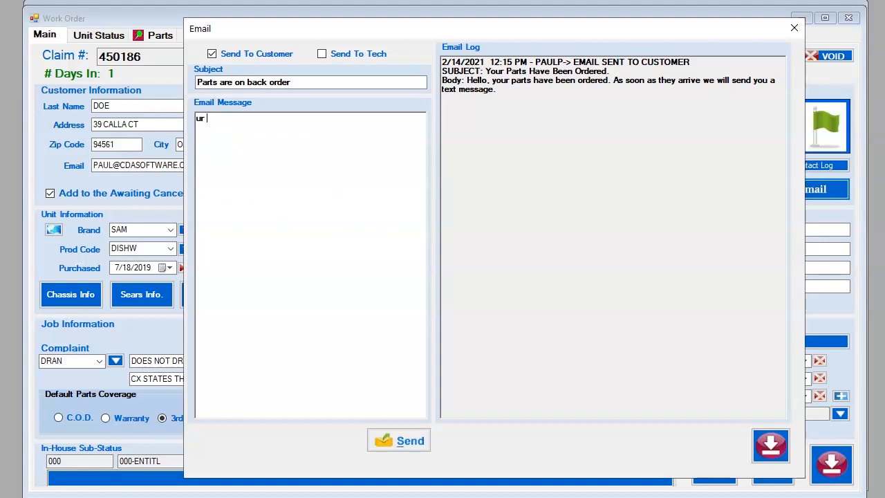
type("ur parts are on backo")
key("BackSpace")
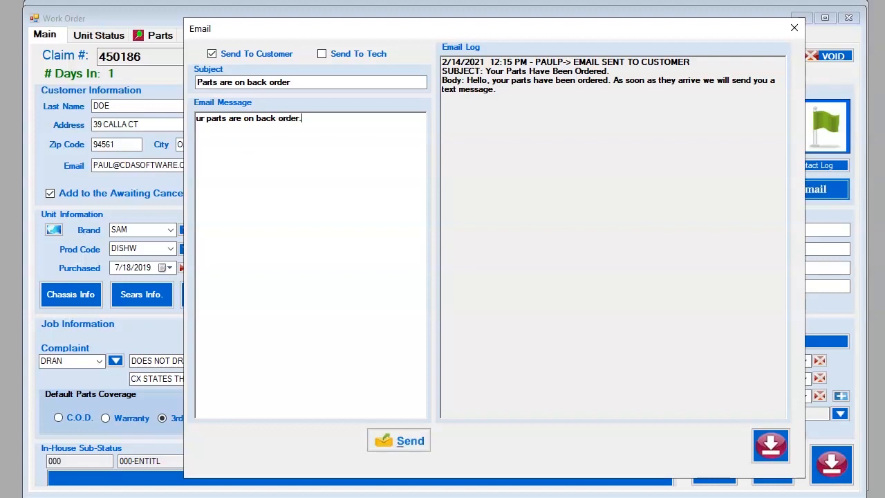
Step: Add the technician as a recipient, checking the work order's primary tech, then send the email and close the email window
left_click(321, 55)
left_click_drag(426, 30, 419, 464)
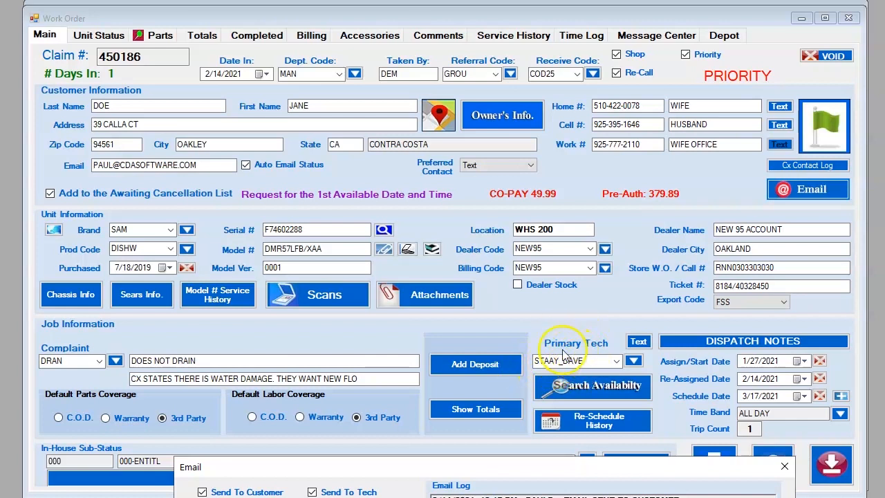
left_click_drag(521, 470, 470, 29)
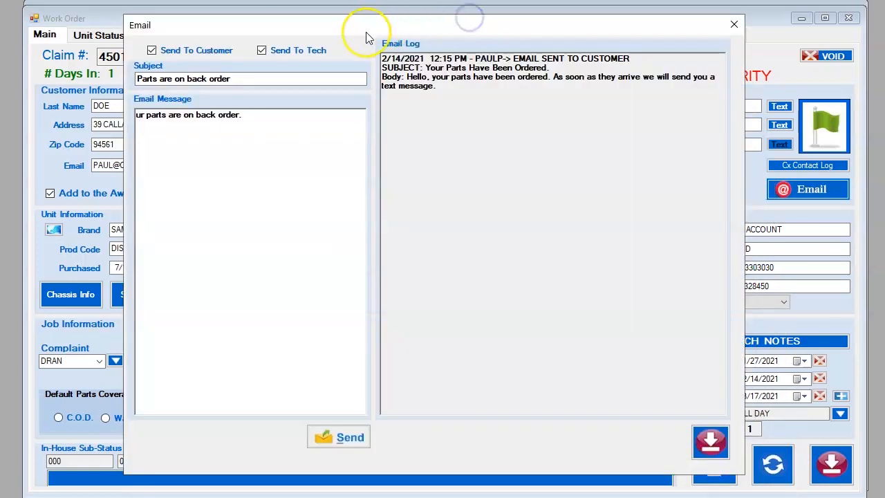
left_click_drag(207, 28, 367, 25)
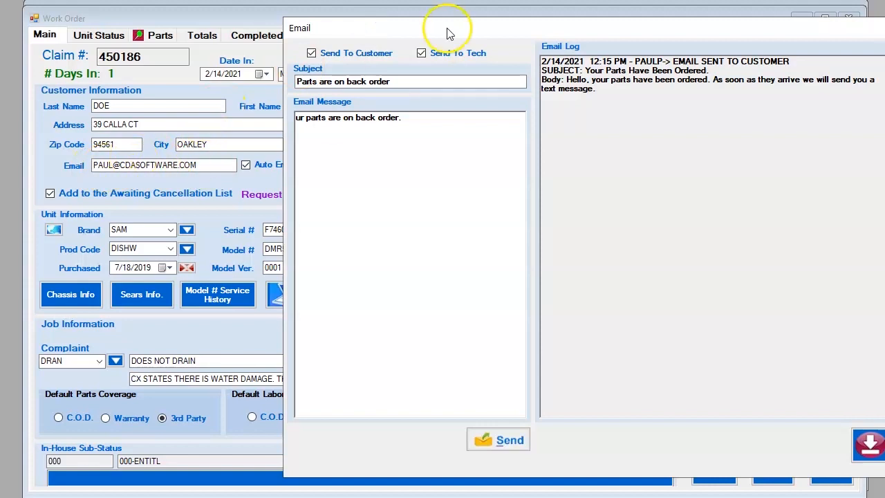
left_click_drag(450, 30, 336, 23)
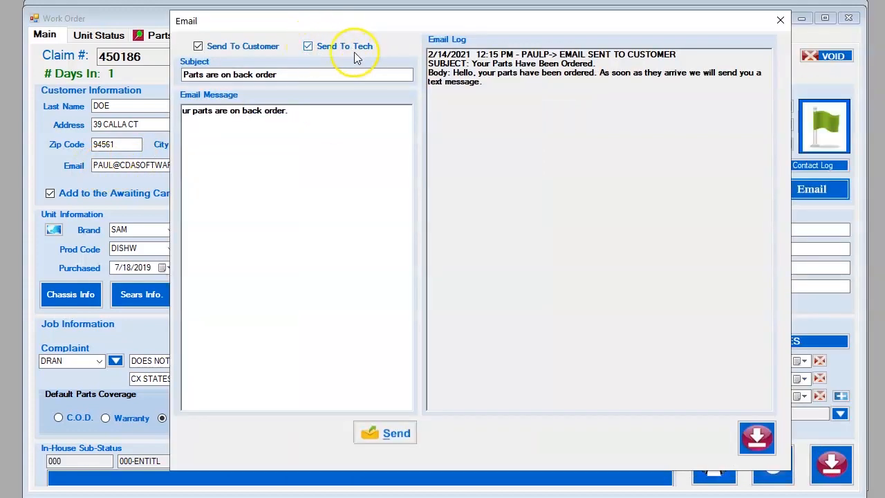
left_click_drag(415, 23, 387, 475)
left_click_drag(468, 467, 453, 28)
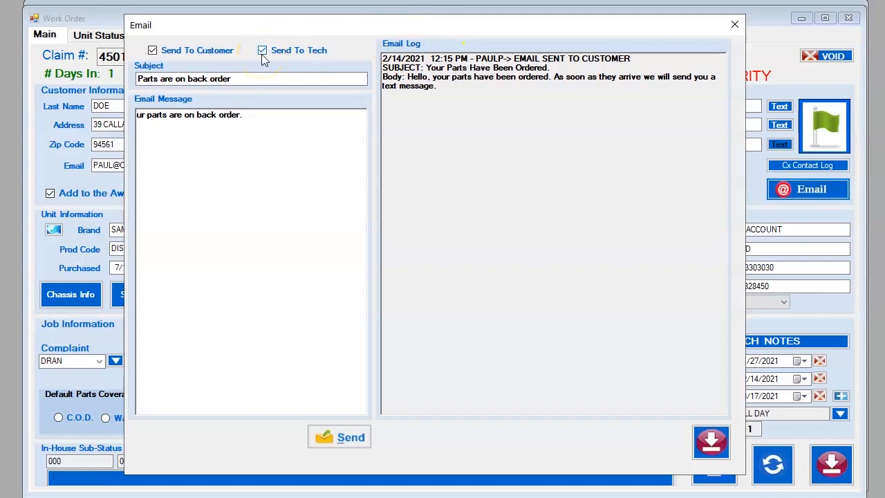
left_click(335, 439)
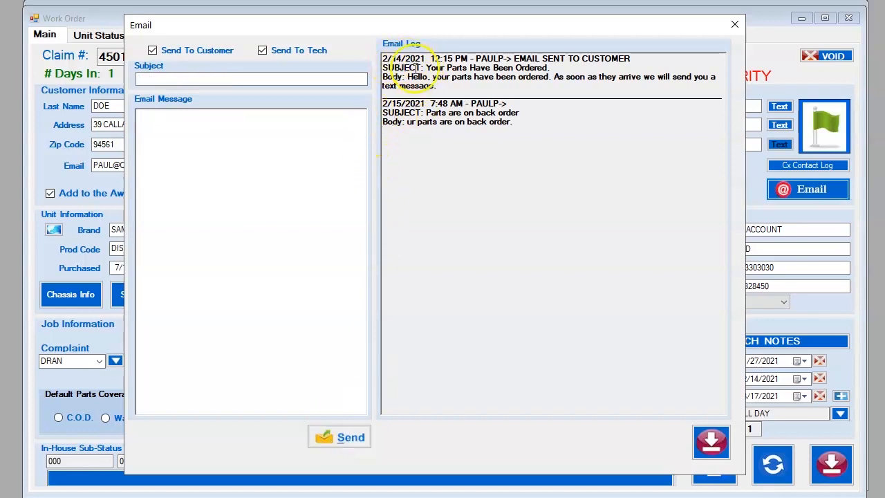
left_click(734, 25)
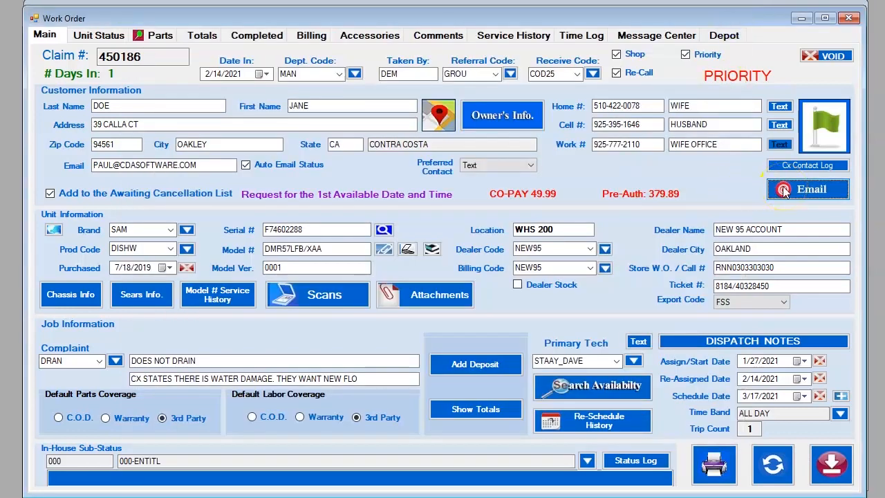
Step: Point out the customer's email address beside the Auto Email Status option without changing it
left_click(200, 165)
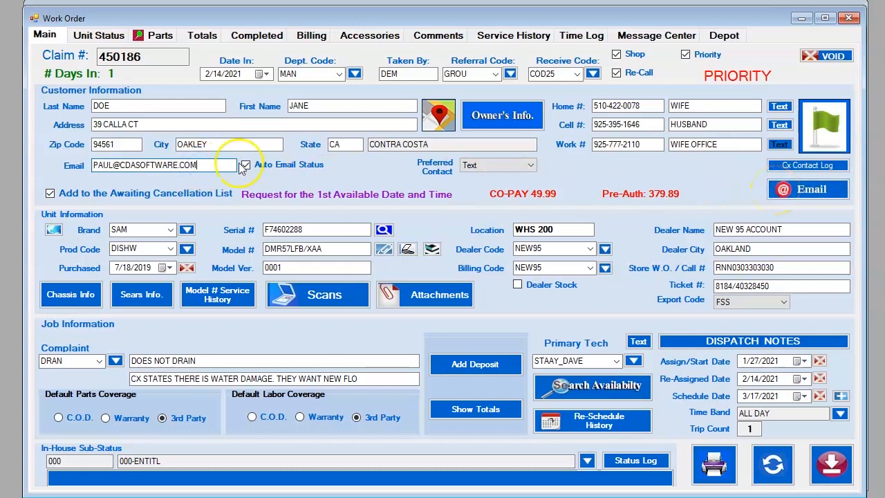
left_click_drag(220, 164, 74, 161)
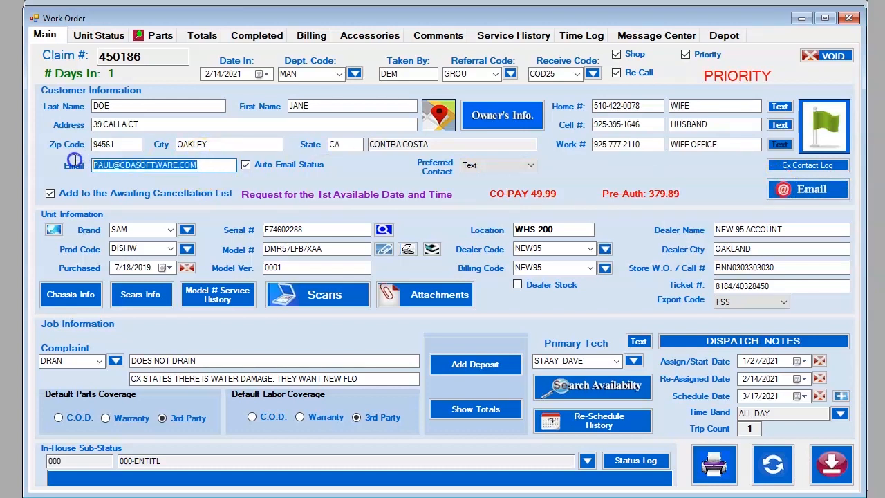
left_click(214, 165)
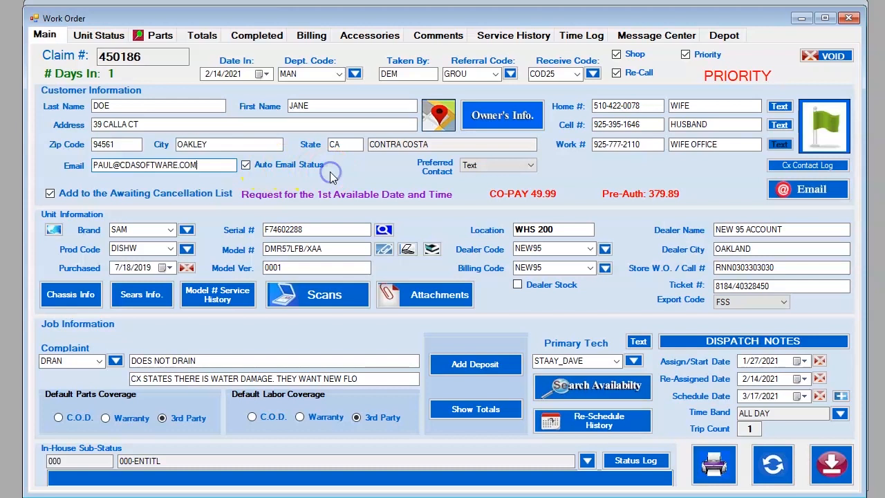
Step: Open the Custom Email Setup and compare it with the Auto Email Status option on the work order
left_click(330, 0)
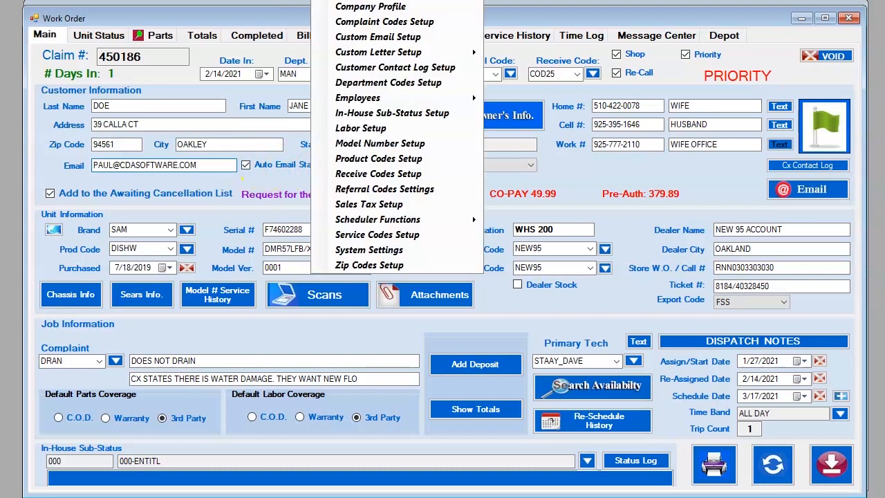
left_click(354, 39)
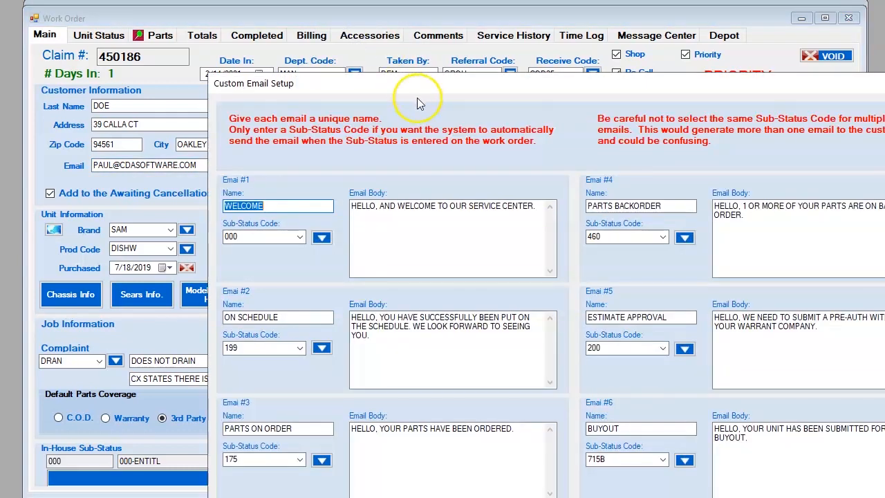
left_click_drag(418, 78, 297, 20)
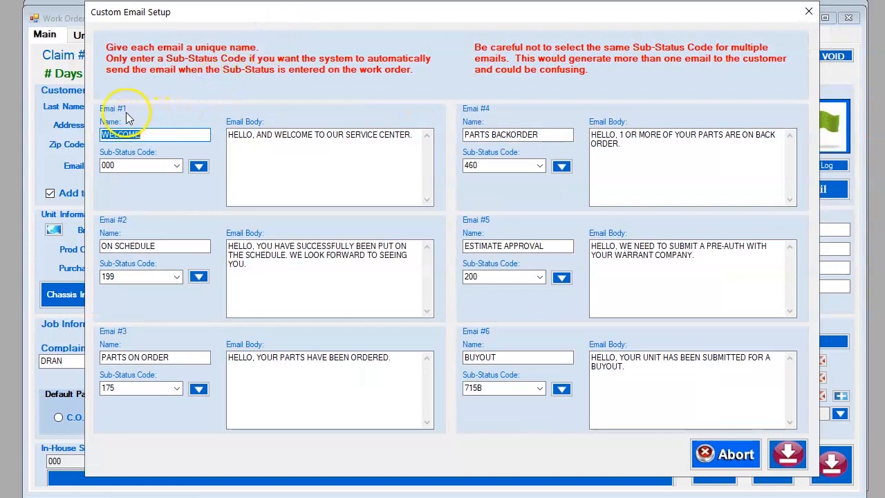
left_click_drag(195, 12, 178, 236)
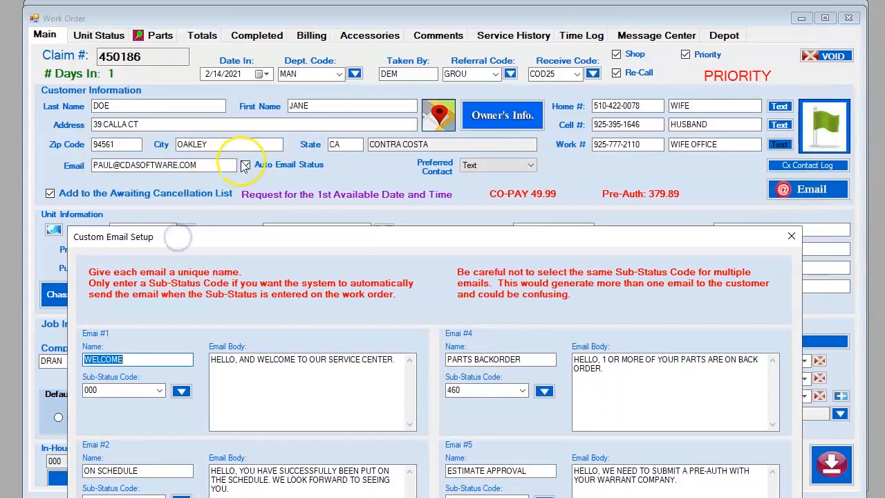
left_click_drag(265, 237, 263, 28)
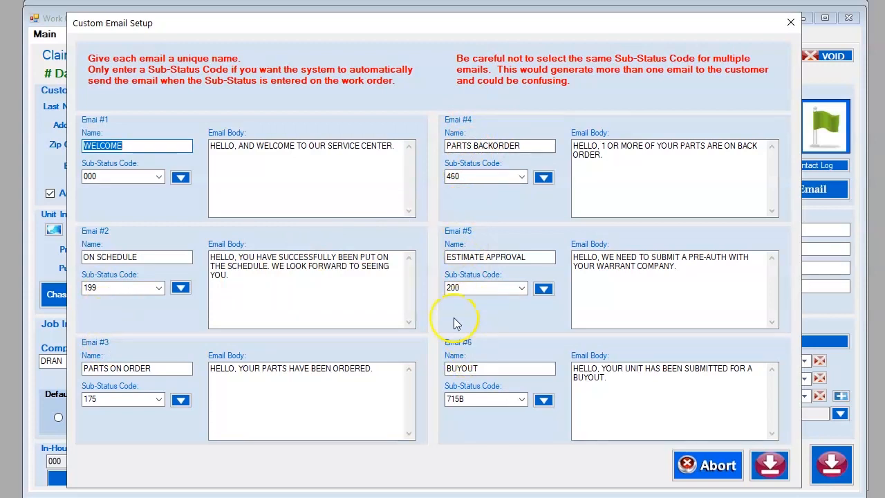
Step: Review the WELCOME email's name, sub-status code and body in the Custom Email Setup
left_click(311, 148)
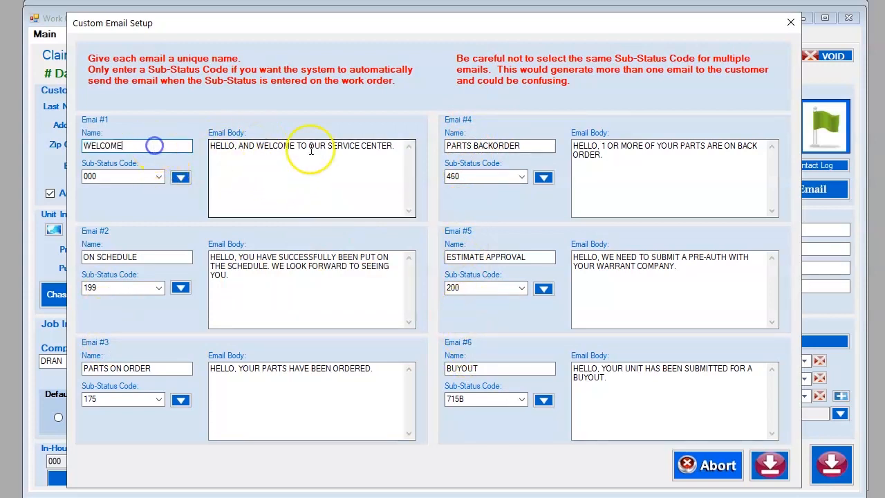
left_click_drag(394, 146, 284, 146)
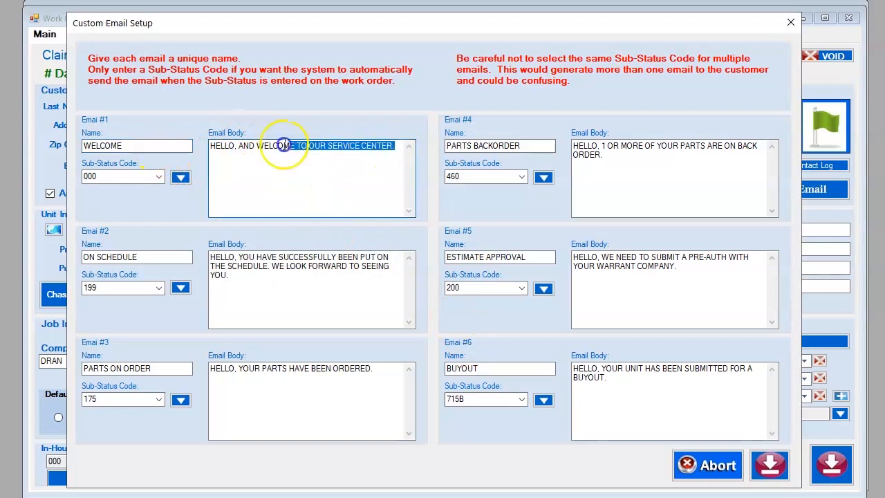
left_click(128, 146)
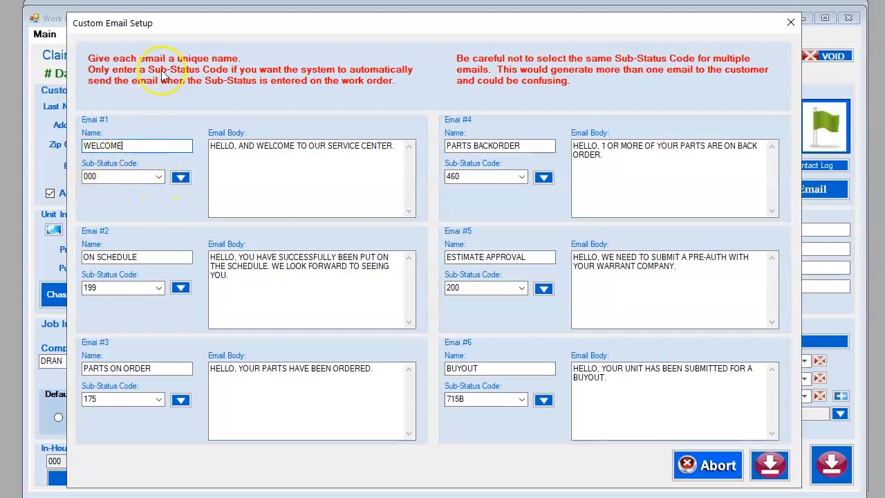
left_click_drag(173, 29, 273, 35)
left_click_drag(369, 34, 296, 16)
left_click_drag(416, 139, 205, 122)
left_click(248, 164)
left_click(413, 140)
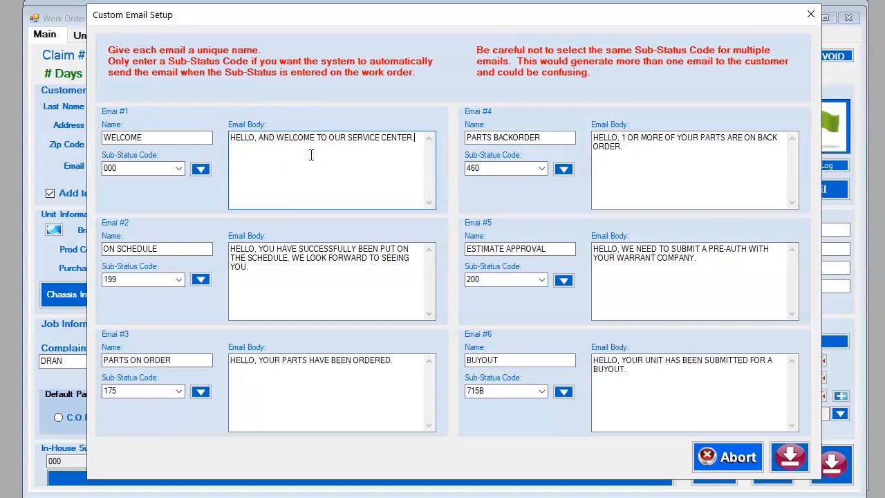
Step: Review the ON SCHEDULE email's name, sub-status code and body, then abort the Custom Email Setup without saving
left_click(166, 248)
left_click_drag(167, 248, 87, 243)
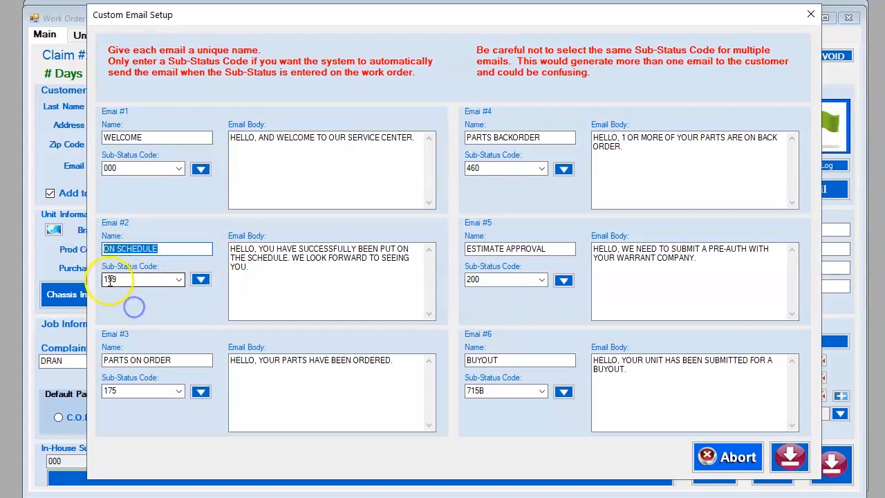
left_click(168, 247)
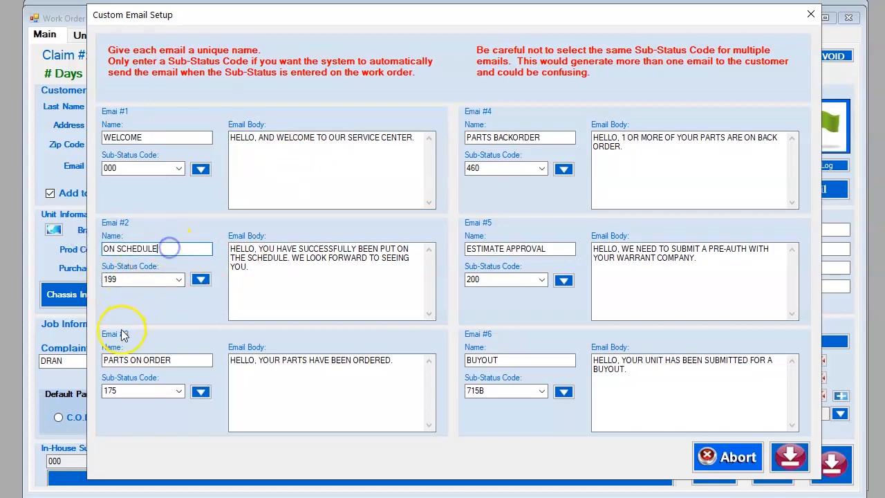
left_click_drag(234, 19, 282, 484)
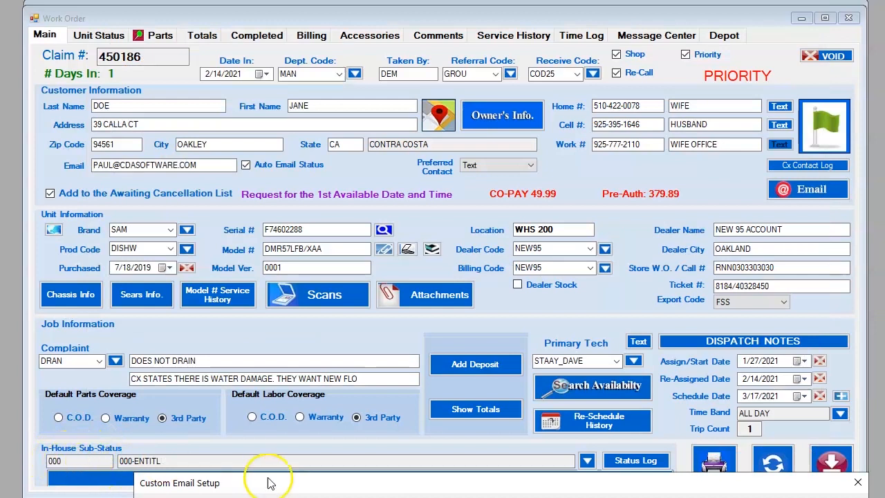
left_click_drag(302, 489, 239, 28)
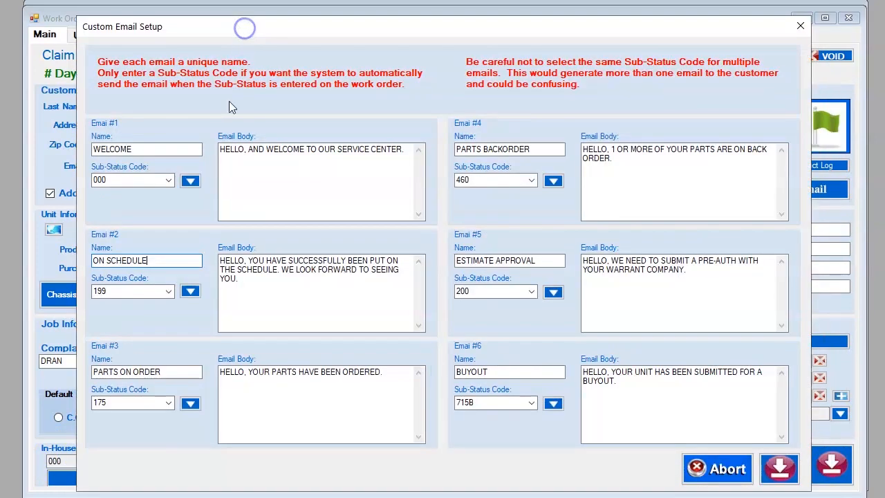
left_click_drag(257, 277, 206, 242)
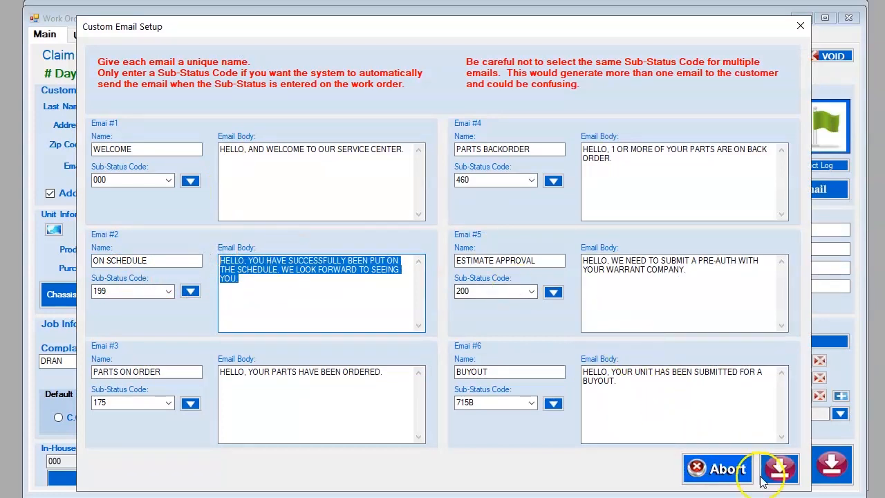
left_click(719, 470)
left_click(562, 358)
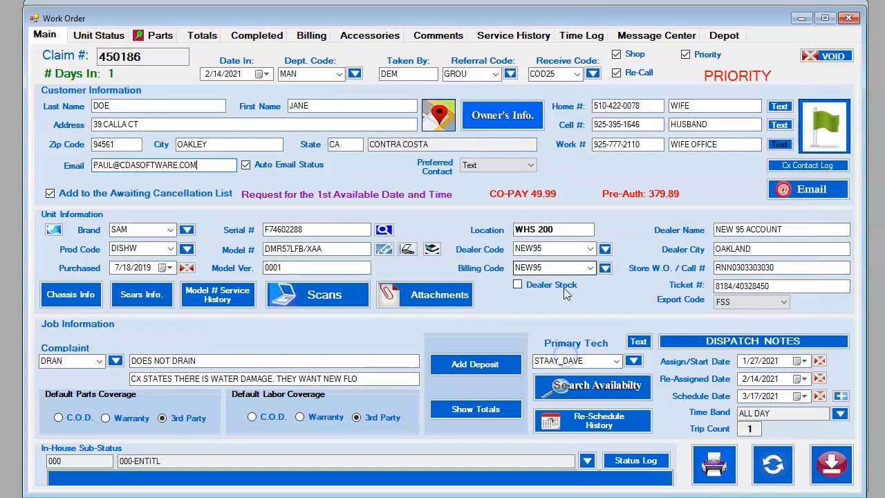
Step: Set the work order's in-house sub-status to 199 and send the email update to the customer
left_click(587, 461)
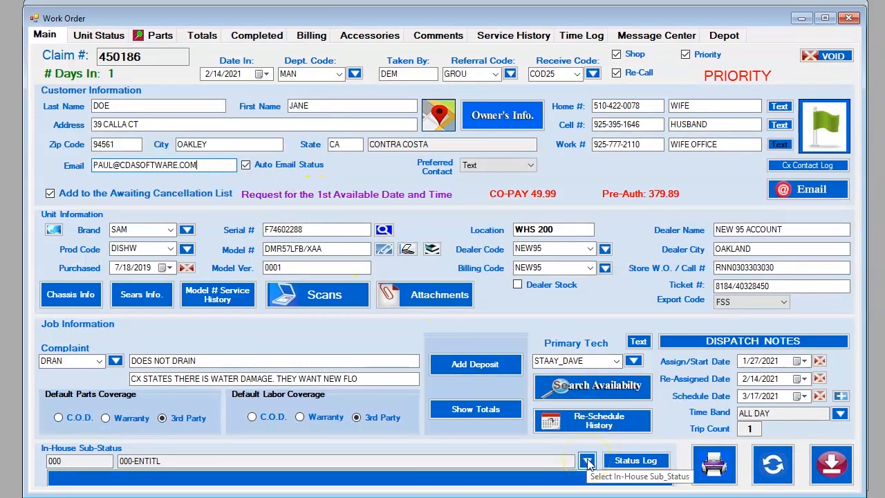
type("199")
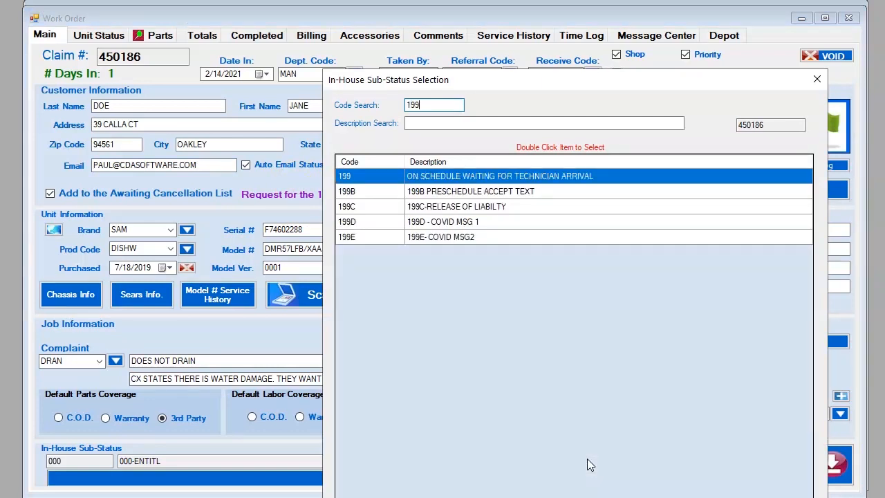
key("Return")
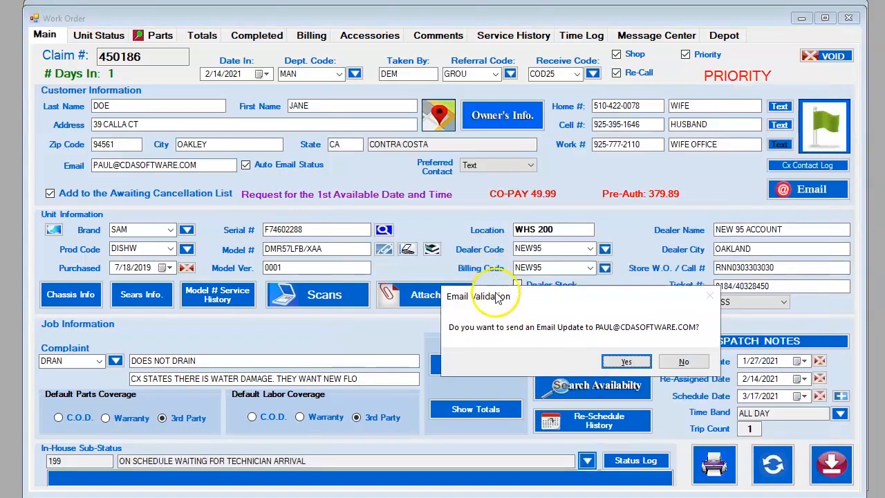
left_click(626, 362)
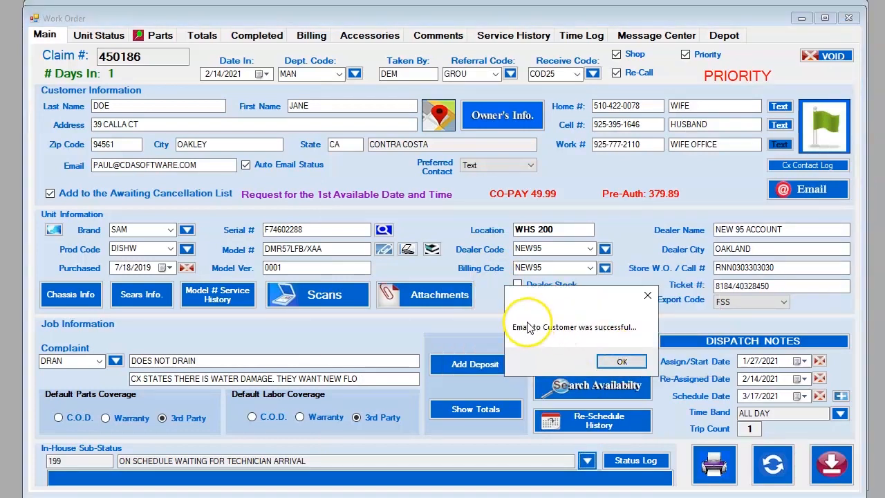
Step: Dismiss the customer email message and view the available Preferred Contact options on the work order
left_click(617, 361)
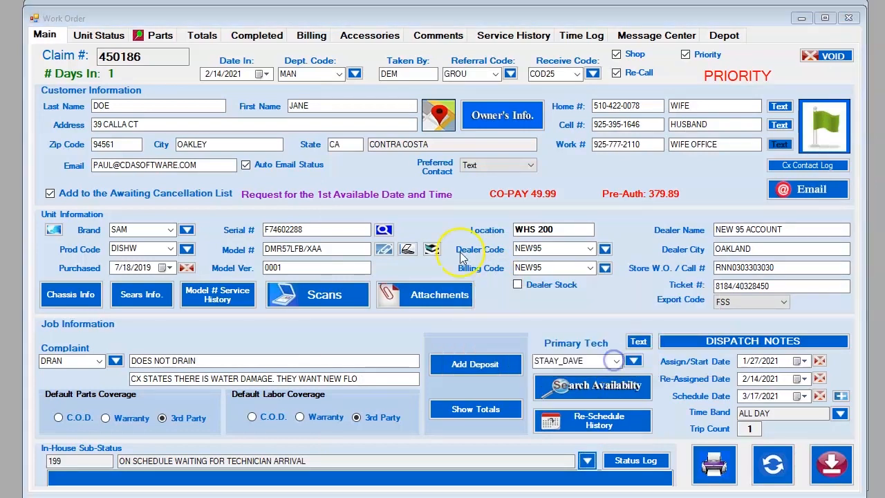
left_click(667, 370)
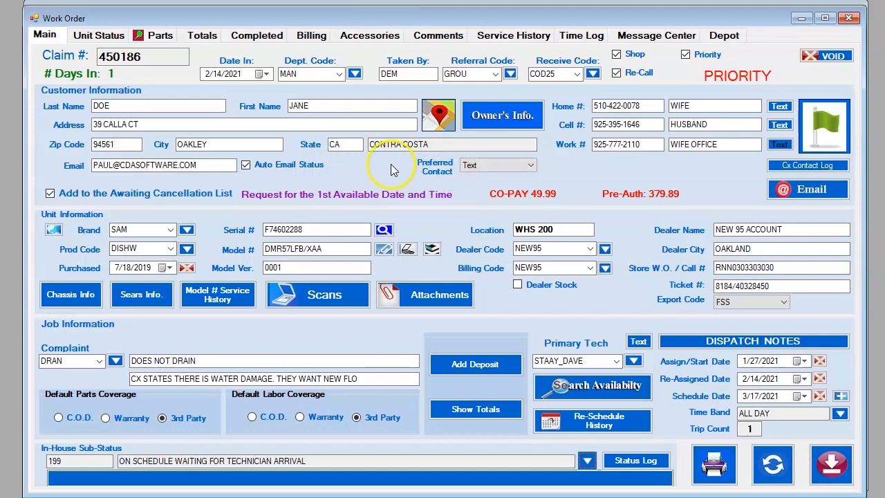
left_click(483, 166)
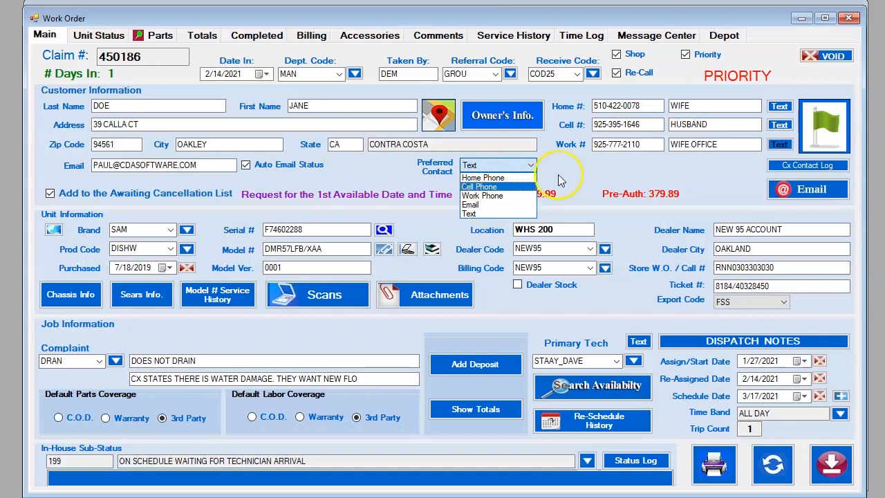
left_click(582, 162)
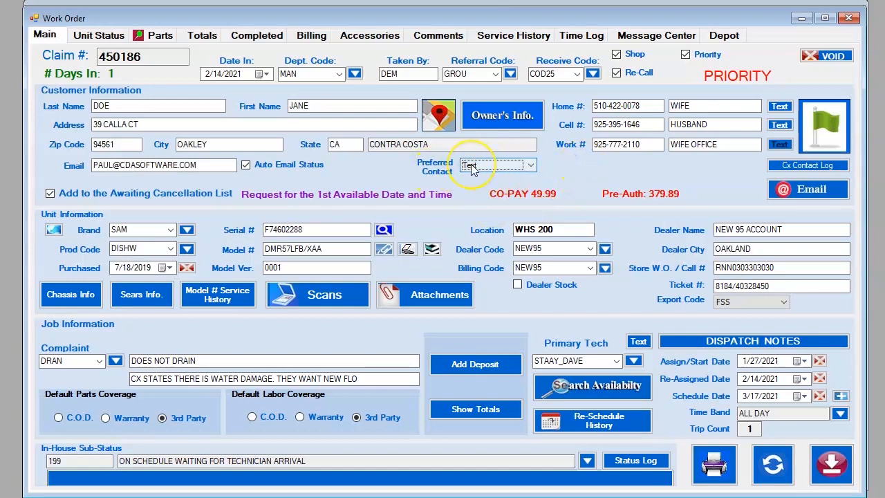
left_click(372, 167)
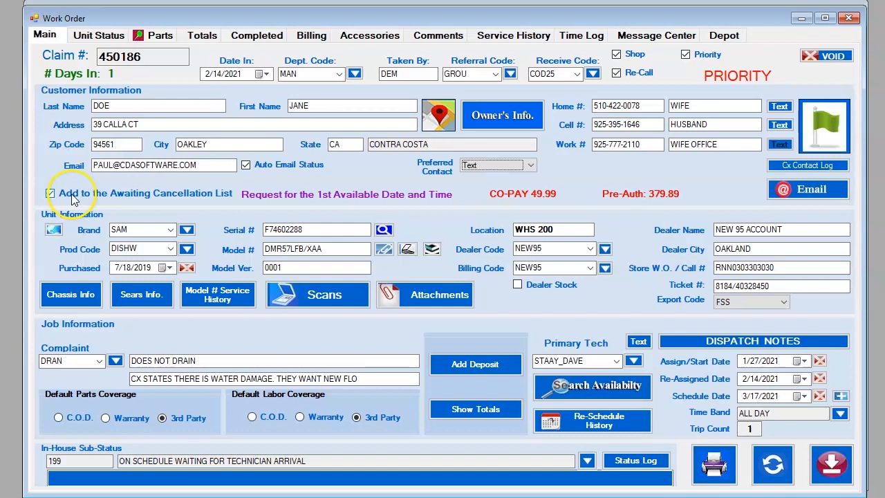
Step: Show the awaiting-cancellation jobs on the scheduler map and inspect their pins for customer, scheduled date and assigned technician
left_click(135, 199)
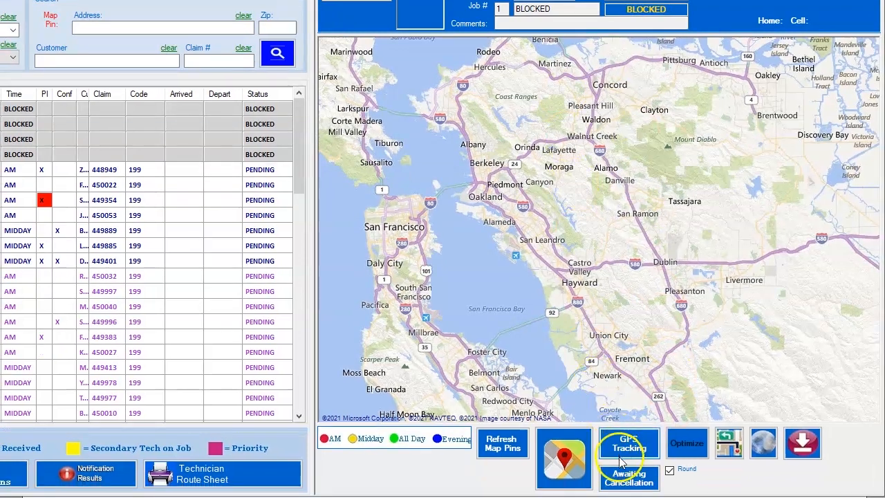
left_click(626, 492)
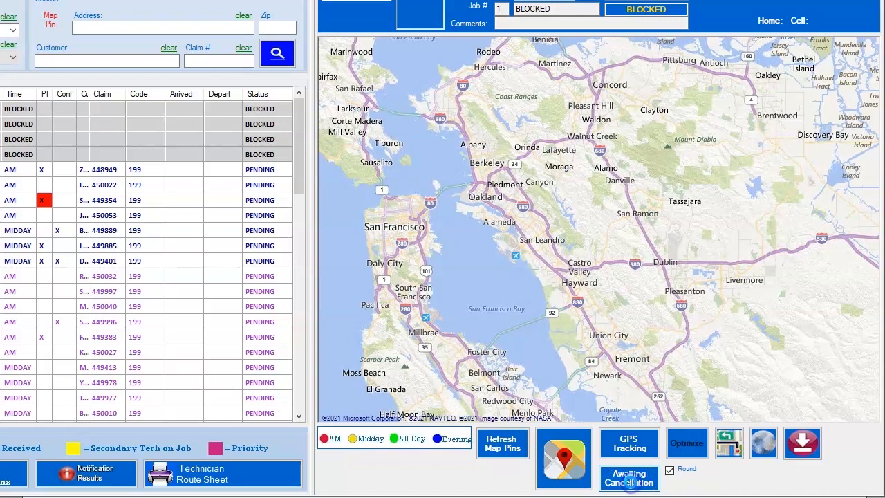
mouse_move(602, 365)
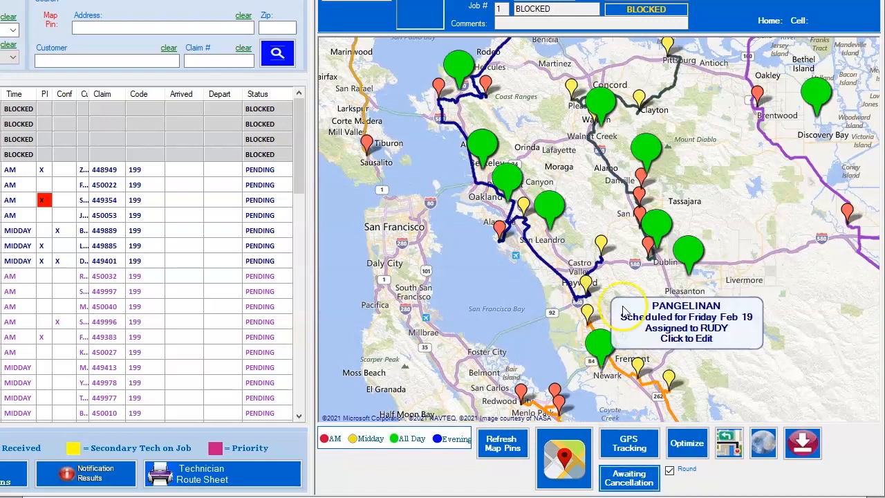
mouse_move(667, 234)
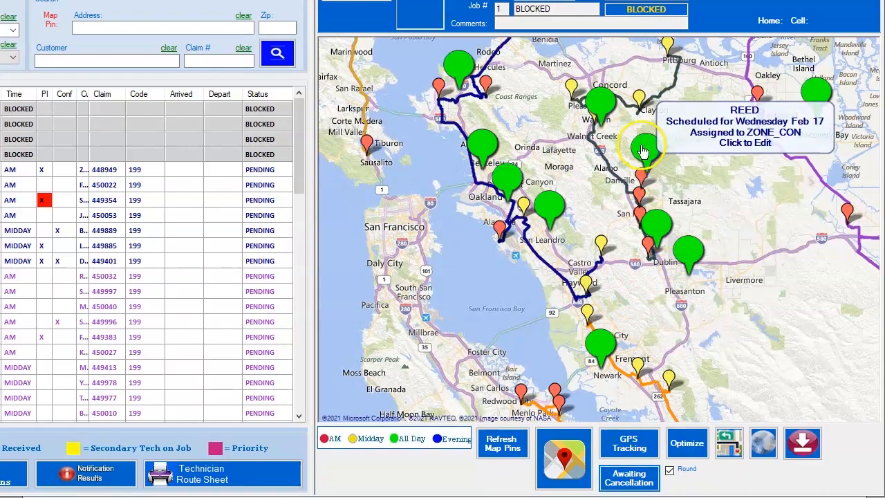
mouse_move(812, 102)
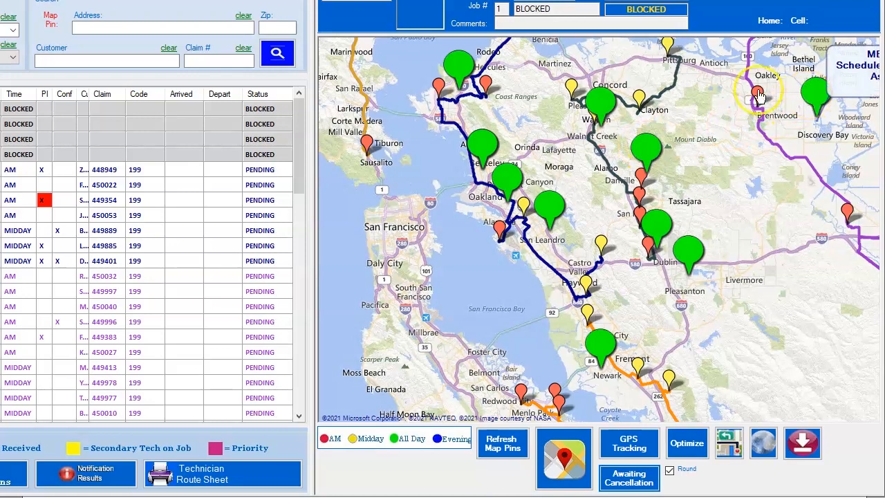
mouse_move(593, 104)
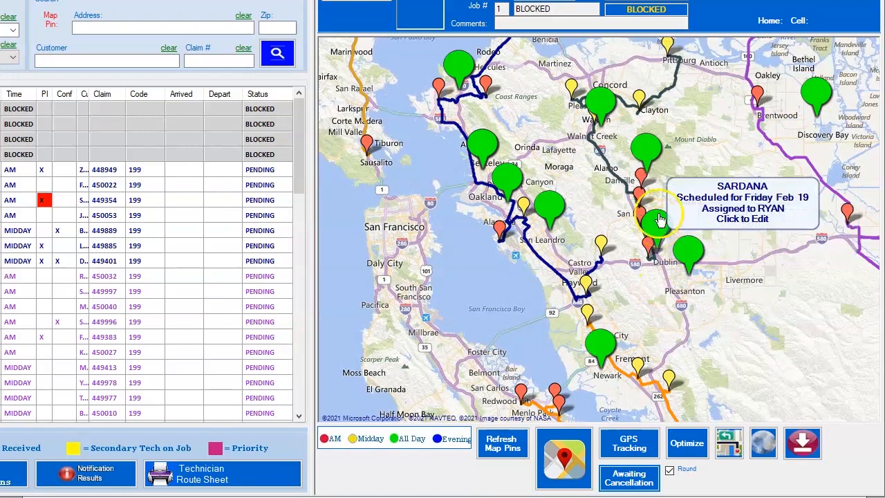
mouse_move(689, 252)
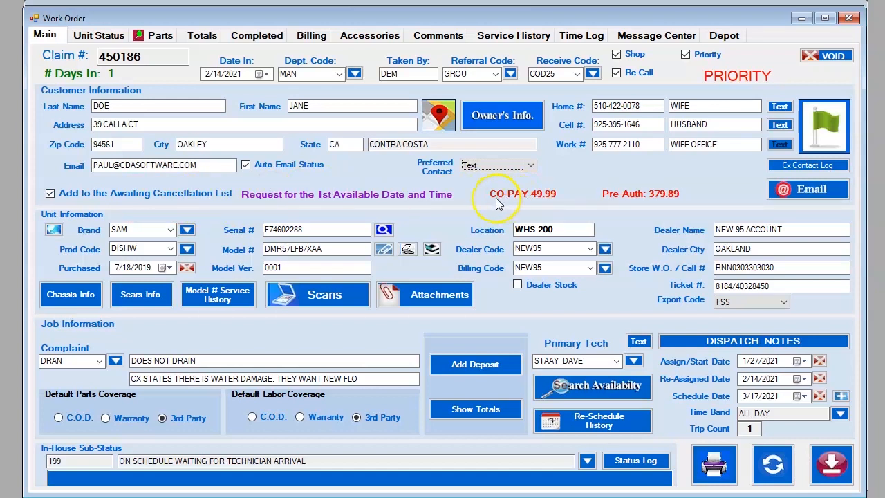
Step: Open the System Settings to view the work order options that make Receive Code, Department Code and Taken By mandatory
left_click(542, 201)
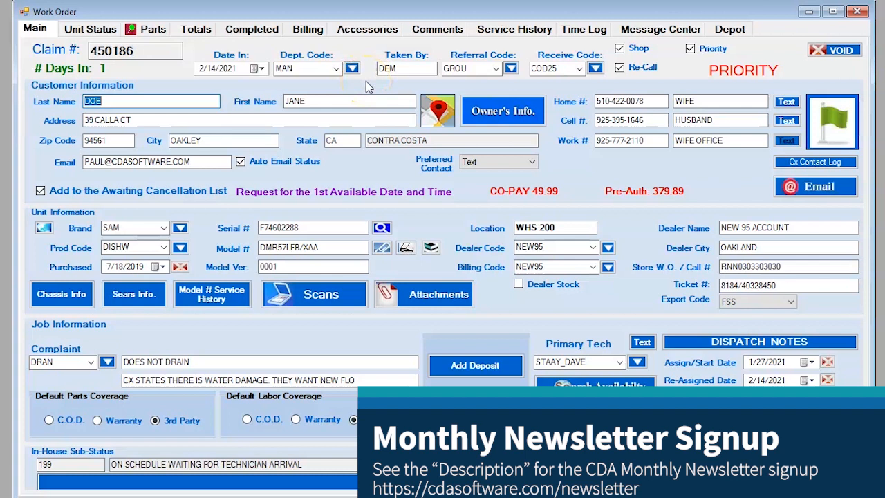
left_click(197, 1)
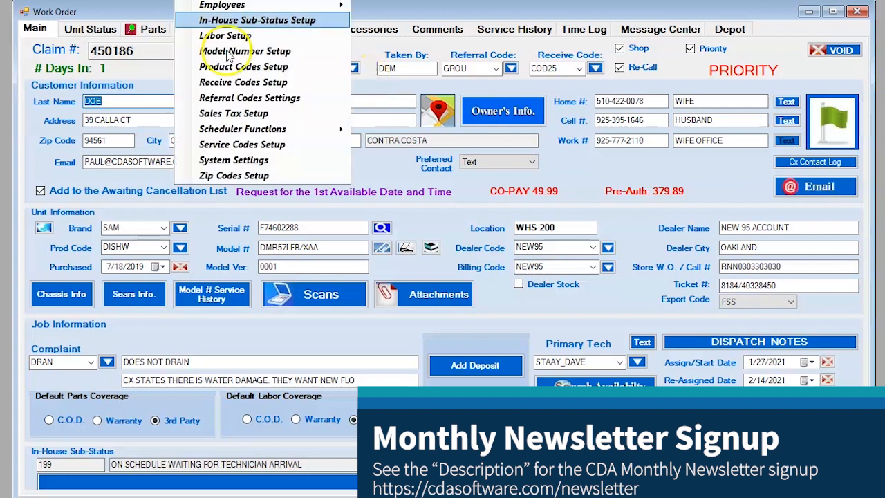
left_click(241, 161)
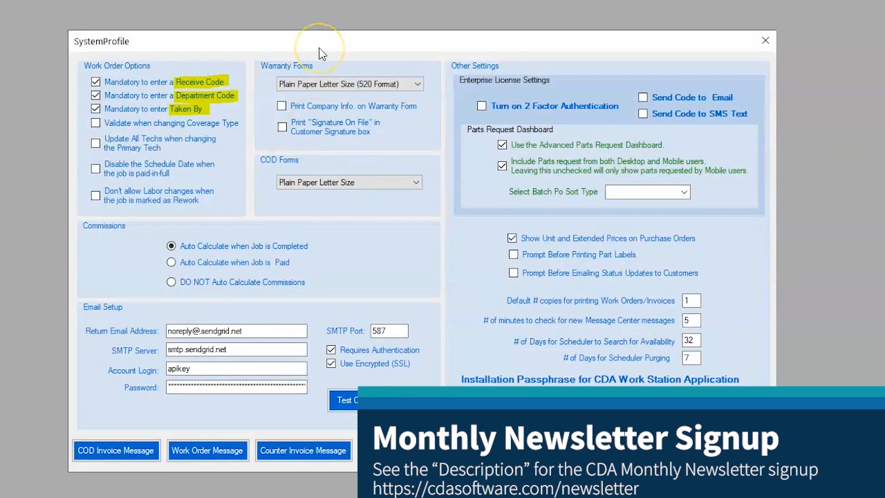